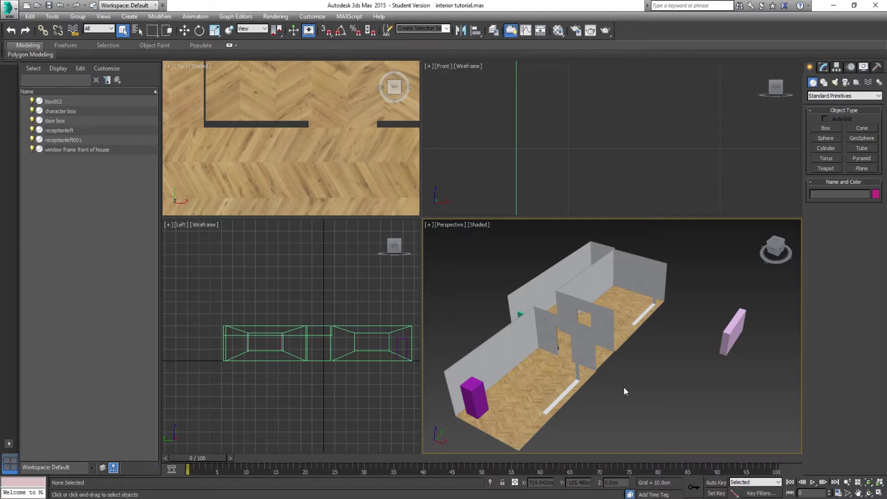
- Examine the interior model's floors, walls, doorways and window openings from several angles
middle_drag(527, 376, 545, 383)
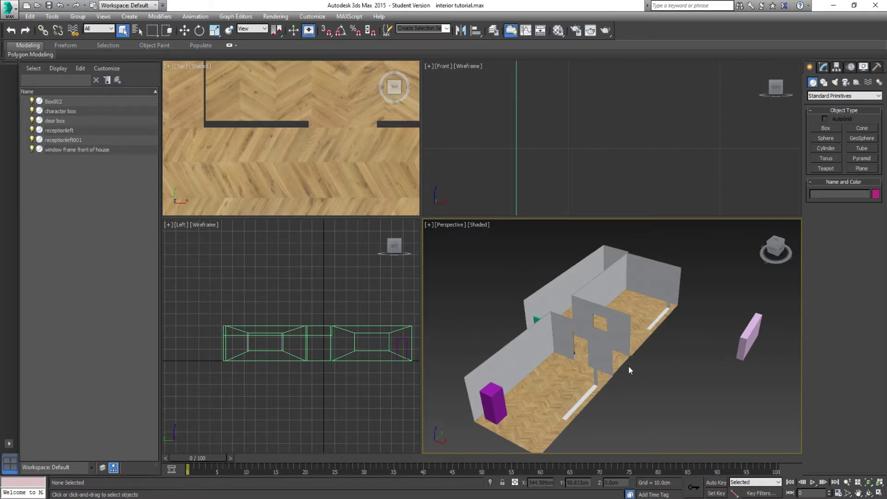
click(547, 378)
alt+middle_drag(588, 358, 542, 388)
middle_drag(640, 352, 600, 398)
scroll(604, 378, up, 2)
click(588, 341)
scroll(599, 370, up, 3)
scroll(596, 369, down, 3)
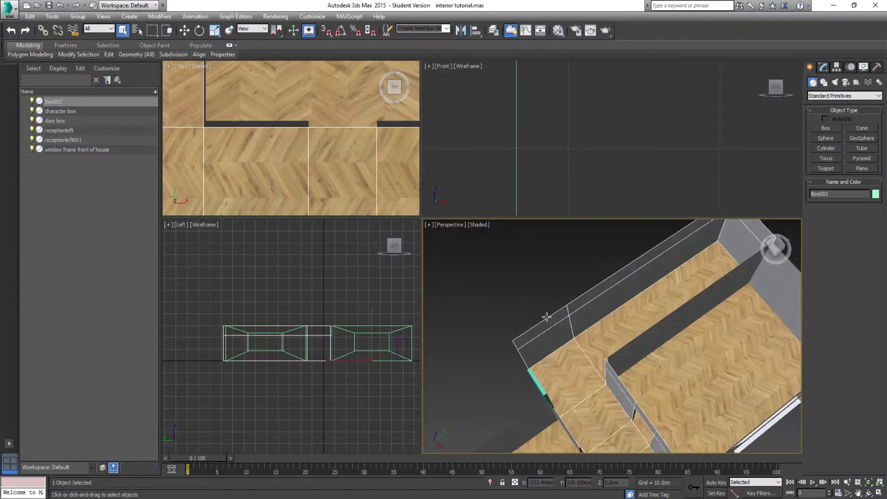
click(547, 317)
alt+middle_drag(546, 317, 568, 353)
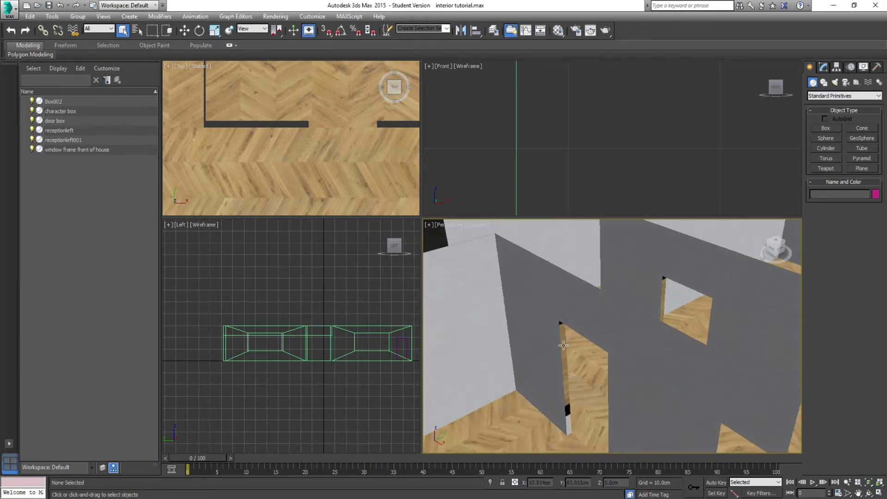
alt+middle_drag(543, 307, 567, 339)
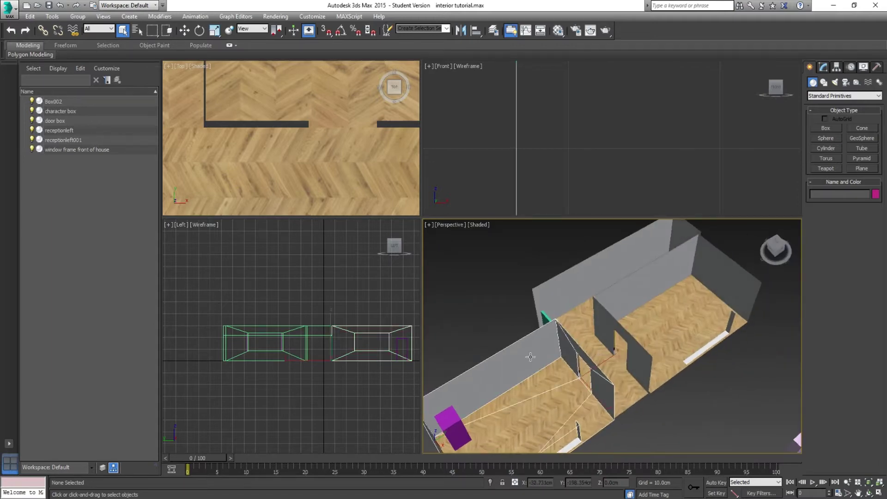
- Inspect how the building is divided by highlighting the hallway and both reception rooms, separately and together, then clear the selection
click(567, 338)
ctrl+click(577, 322)
ctrl+click(630, 326)
click(499, 313)
click(548, 369)
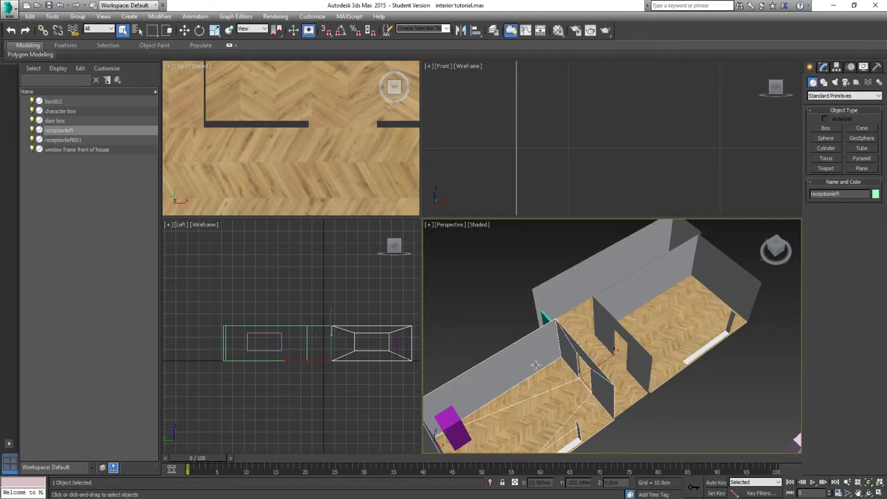
alt+middle_drag(535, 365, 515, 381)
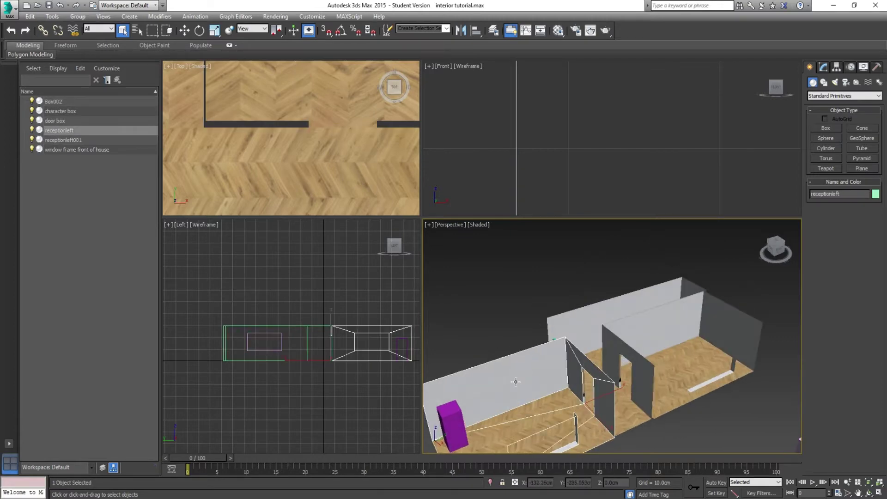
click(594, 328)
click(651, 332)
click(561, 361)
ctrl+click(578, 332)
ctrl+click(645, 333)
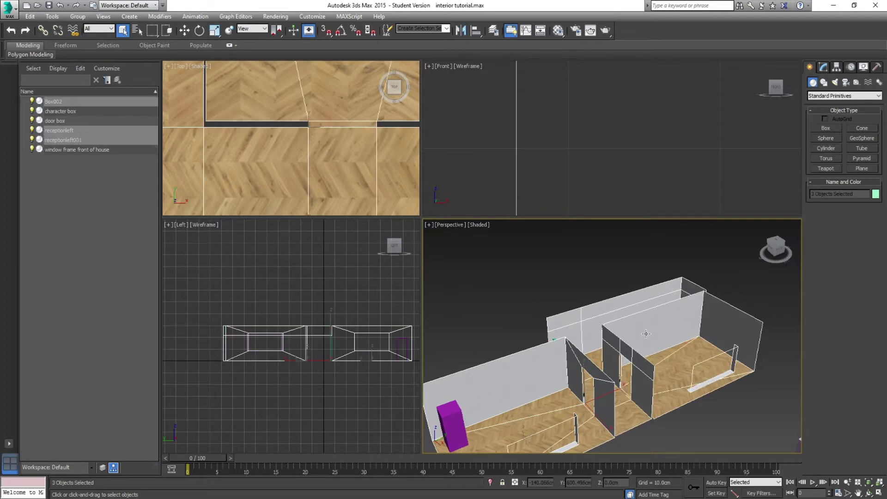
click(522, 333)
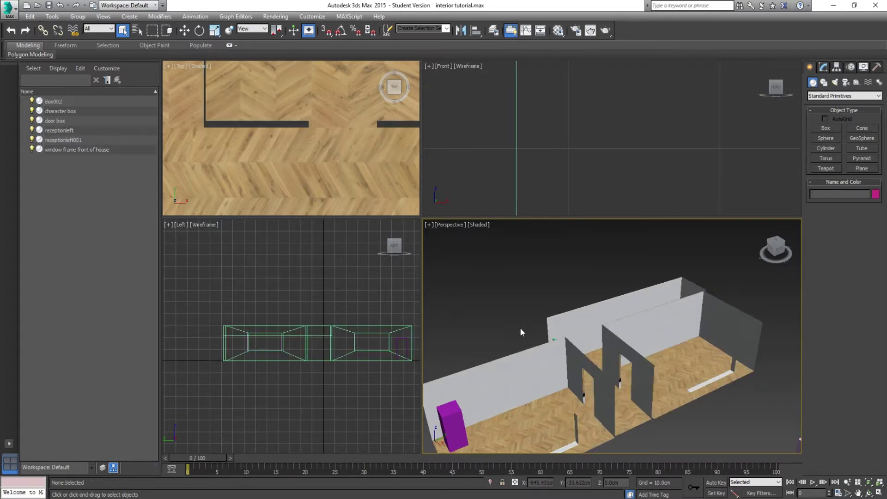
- Rename the hallway material hallway_mat and edit the name of the receptionleft_Mat material
key(m)
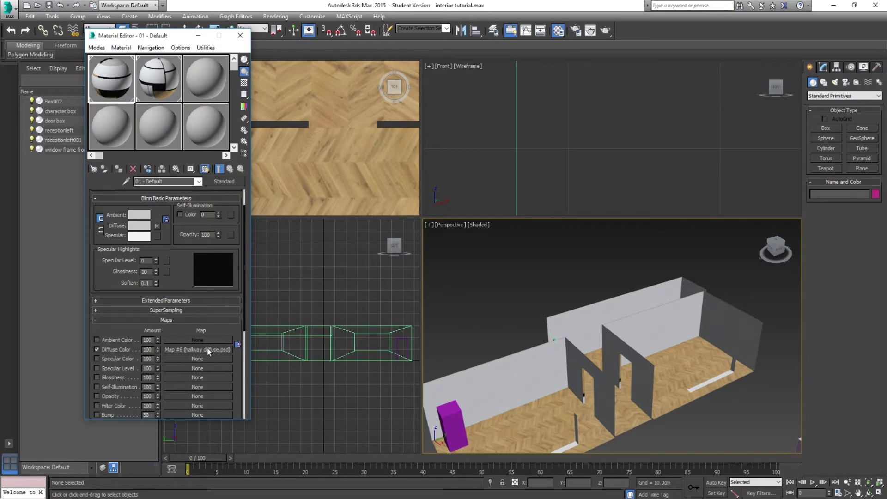
click(158, 181)
text(hallway_mat)
click(146, 65)
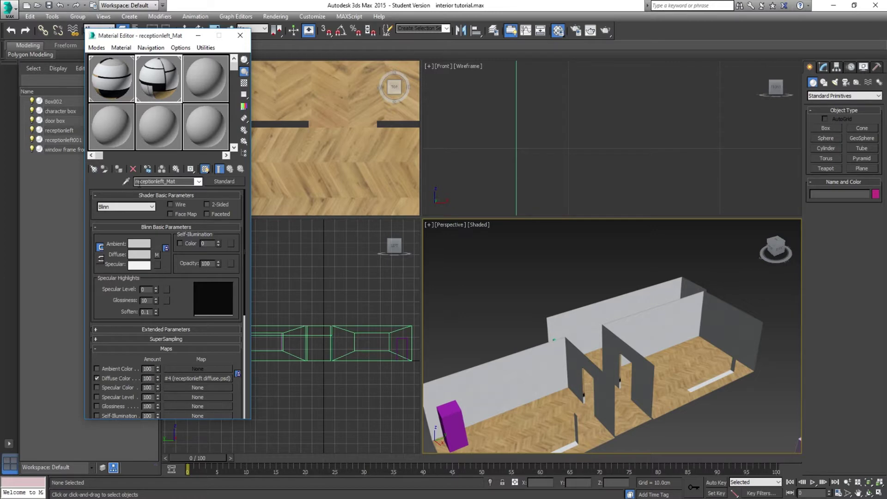
key(BackSpace)
key(BackSpace)
key(BackSpace)
key(BackSpace)
click(239, 36)
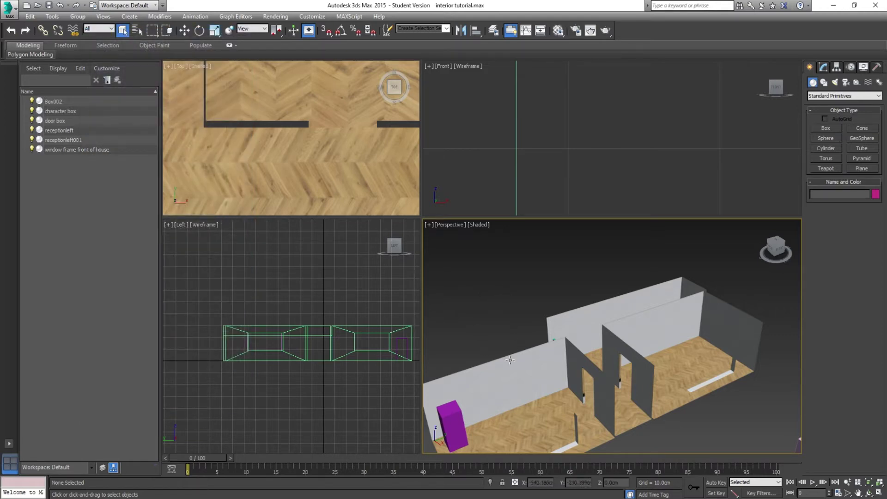
- Group the hallway mesh Box002 with receptionleft and receptionleft001 under the name interior
click(516, 362)
ctrl+click(591, 312)
ctrl+click(675, 337)
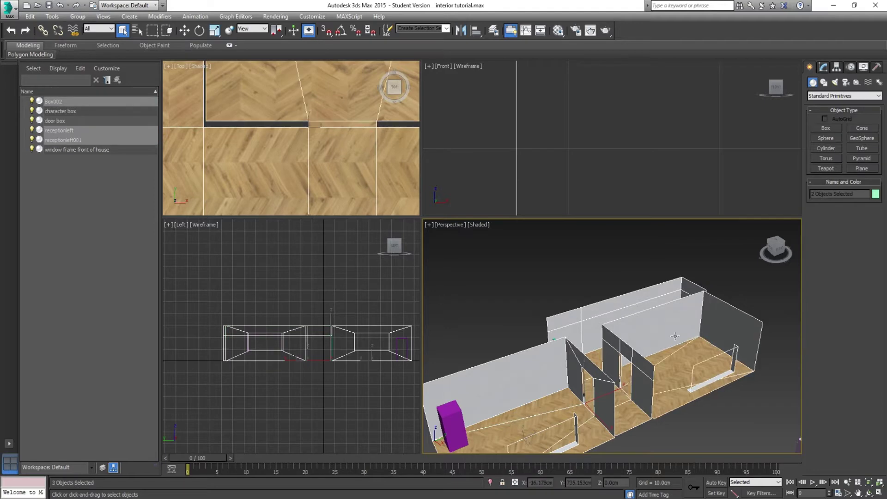
alt+middle_drag(650, 362, 554, 372)
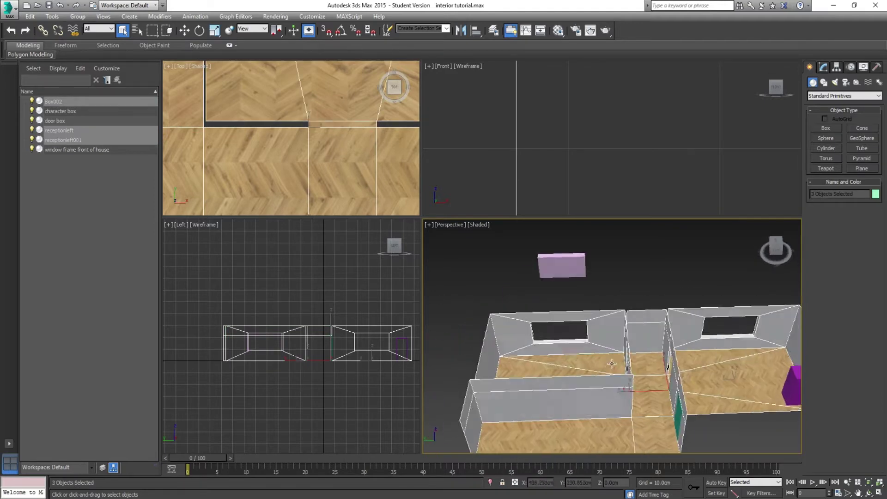
scroll(673, 363, up, 5)
alt+middle_drag(673, 363, 534, 321)
scroll(555, 324, up, 6)
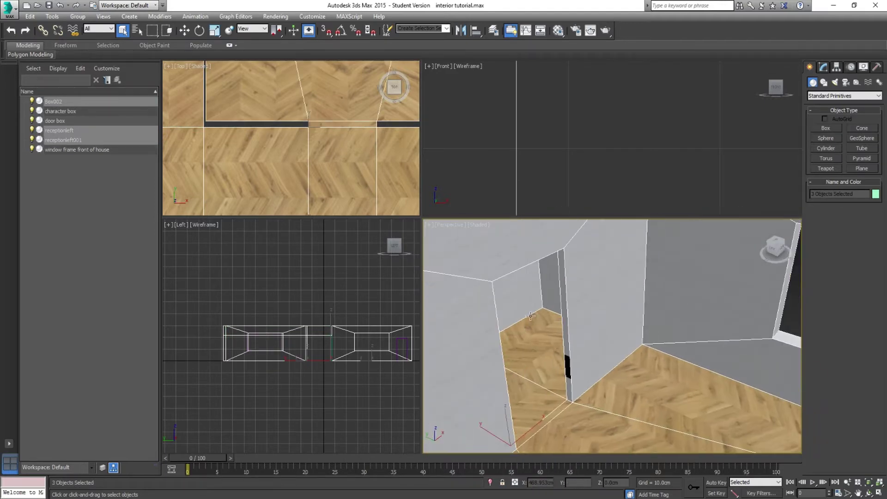
scroll(562, 414, down, 5)
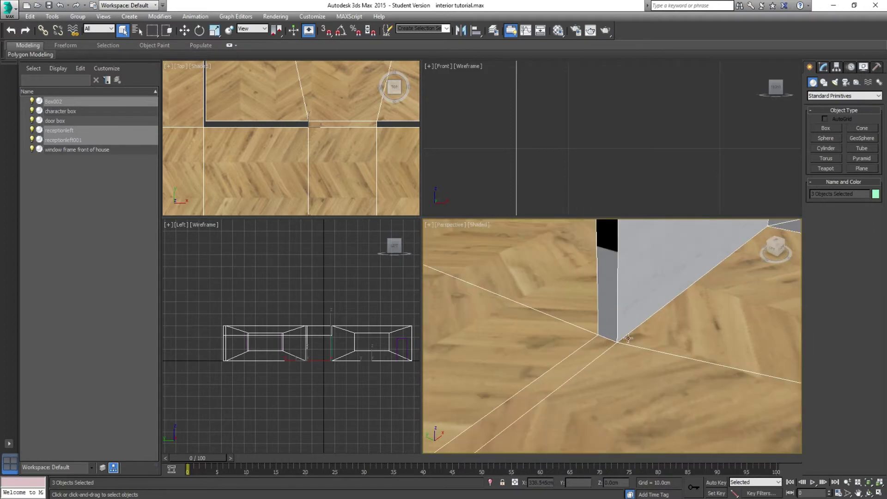
scroll(618, 337, down, 6)
scroll(618, 337, down, 4)
alt+middle_drag(561, 334, 608, 346)
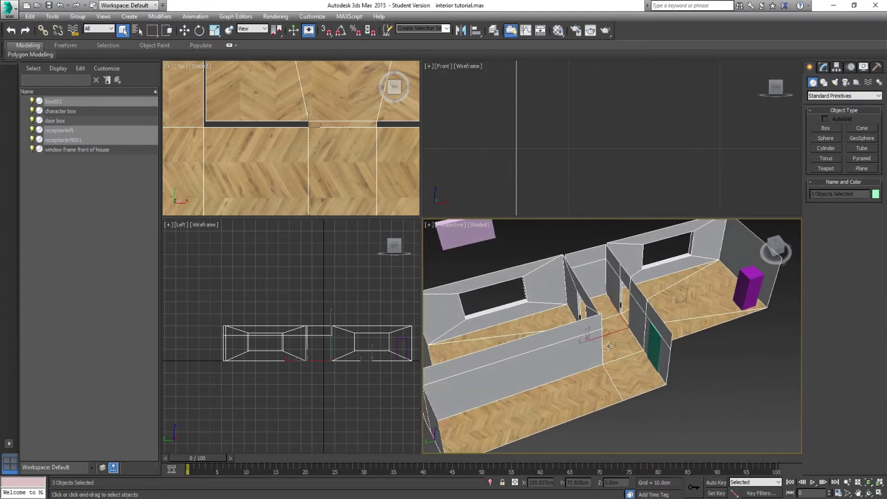
alt+middle_drag(607, 346, 622, 364)
scroll(577, 368, down, 3)
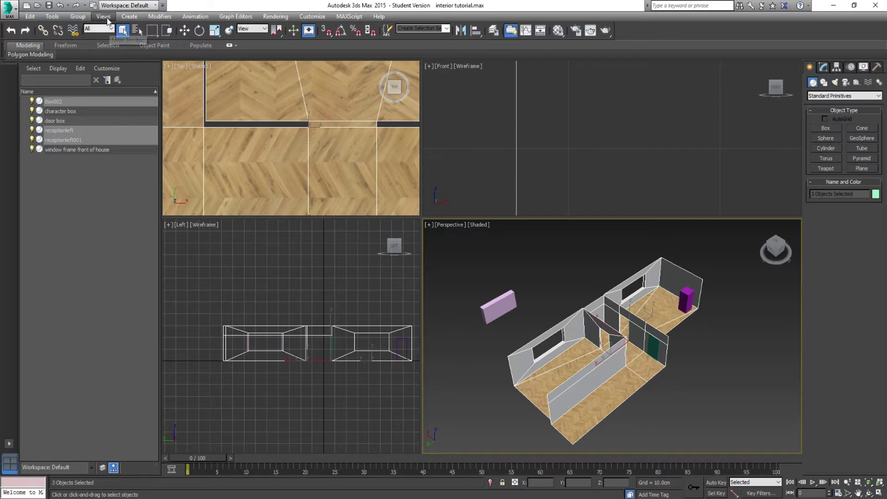
click(78, 17)
click(89, 28)
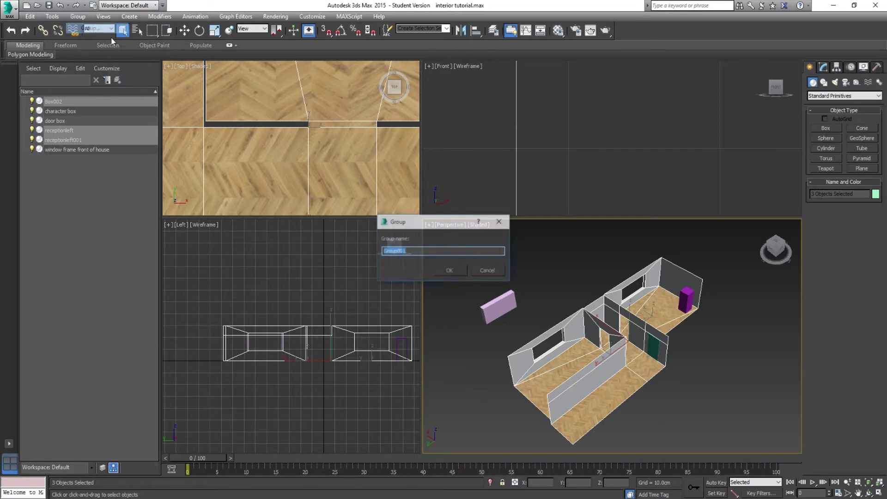
text(interior)
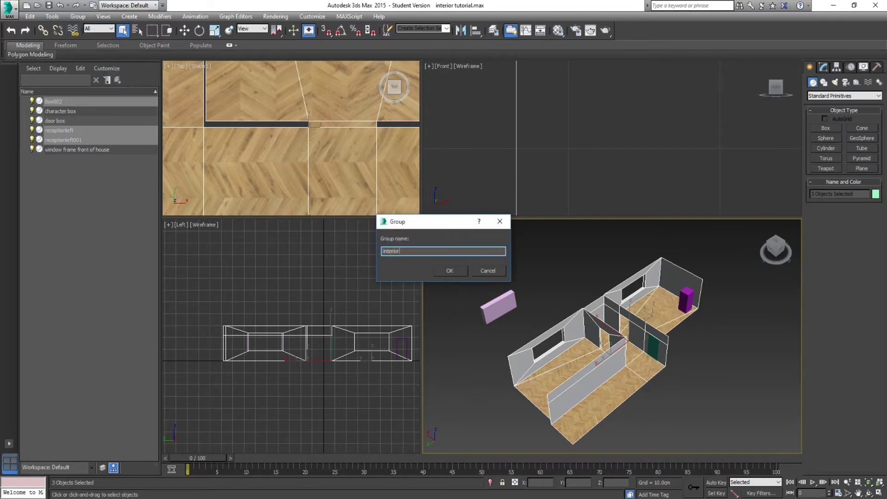
key(Return)
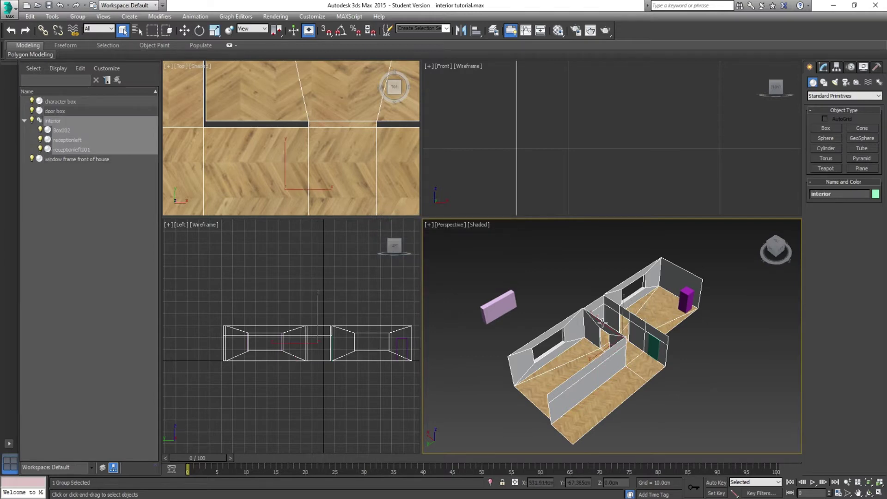
- Move the interior group to the world origin by setting its X, Y and Z positions to 0.0 cm
click(185, 31)
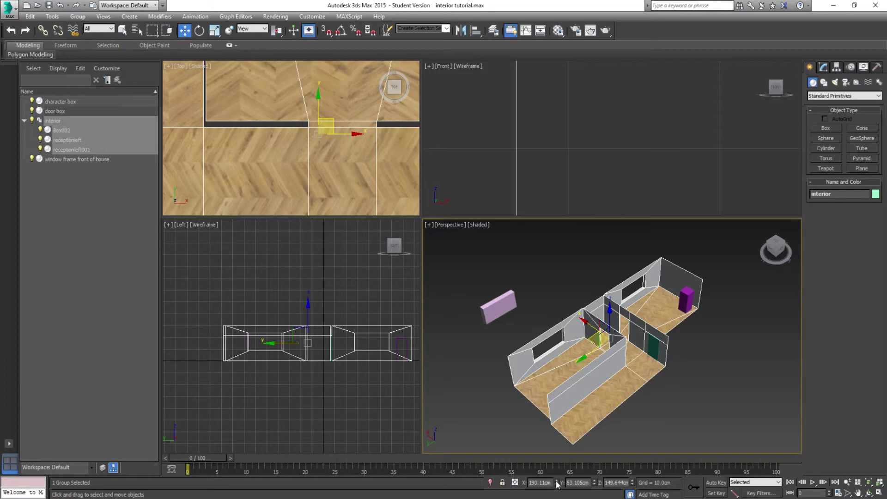
middle_drag(570, 352, 610, 351)
scroll(611, 351, up, 4)
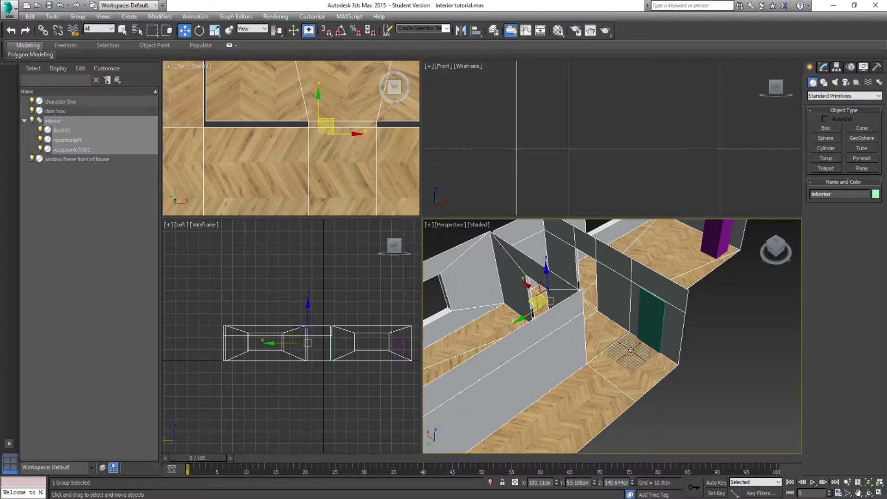
scroll(632, 349, up, 5)
scroll(628, 353, down, 5)
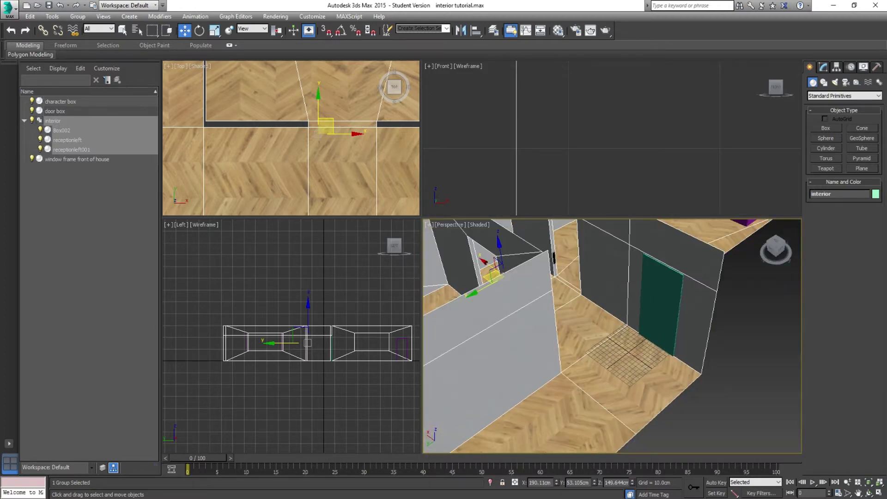
right_click(557, 483)
right_click(595, 484)
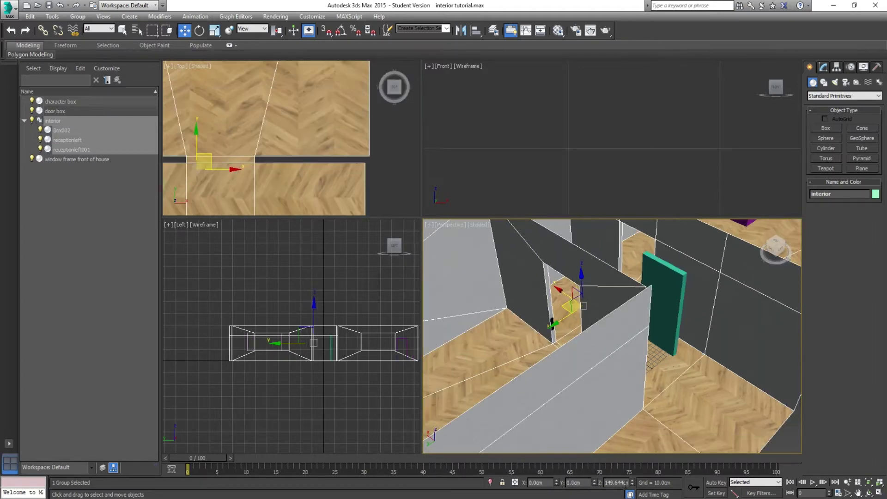
right_click(632, 483)
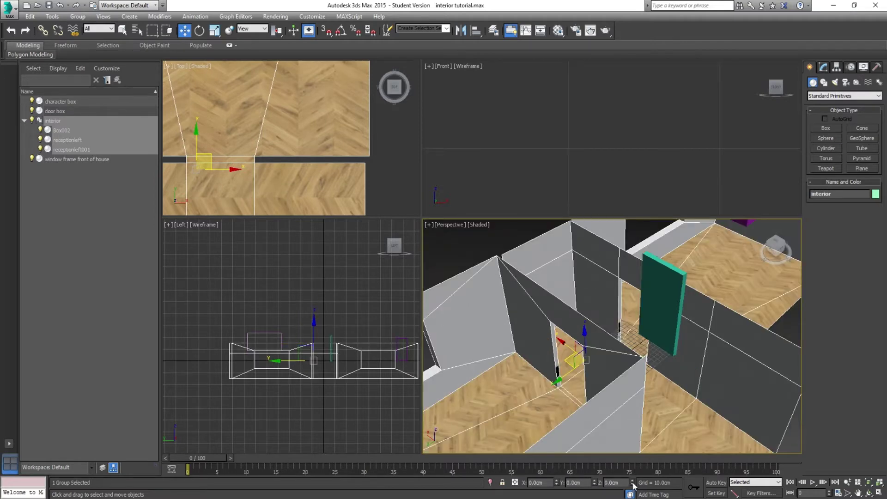
middle_drag(570, 378, 608, 419)
scroll(546, 375, down, 5)
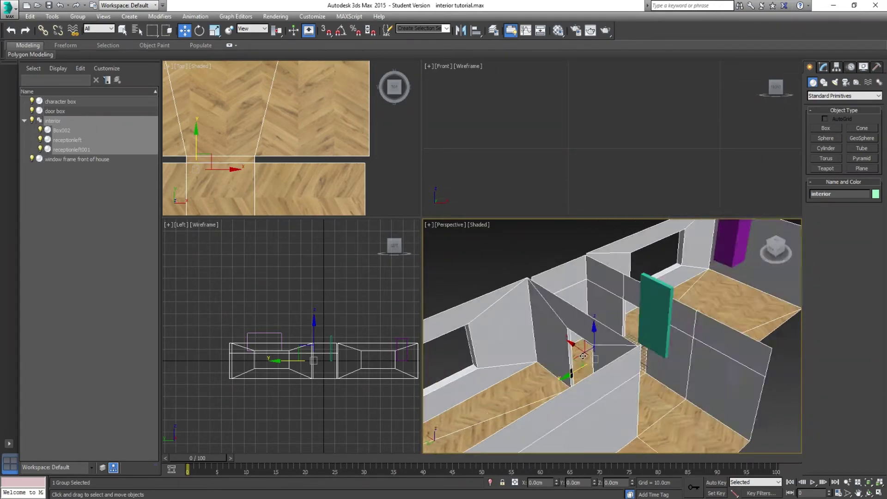
scroll(546, 375, up, 1)
- Start an export of only the selected interior group and create a folder named exports inside interior modelling
click(11, 8)
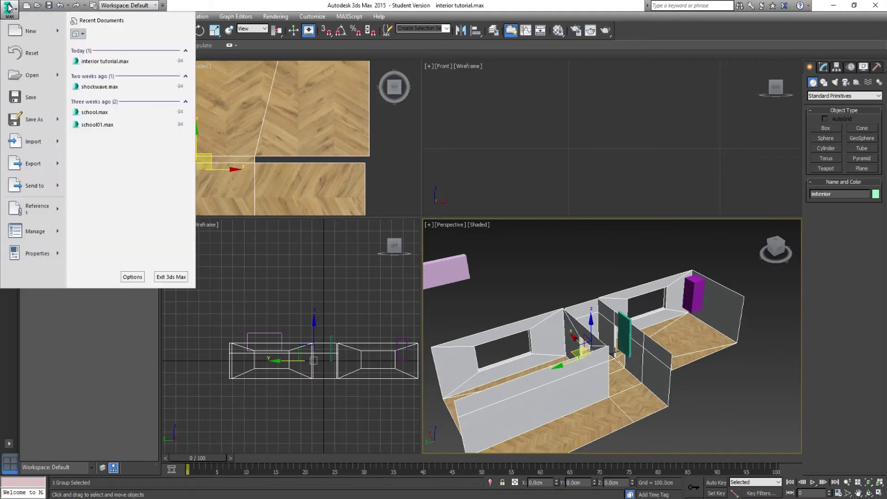
mouse_move(60, 170)
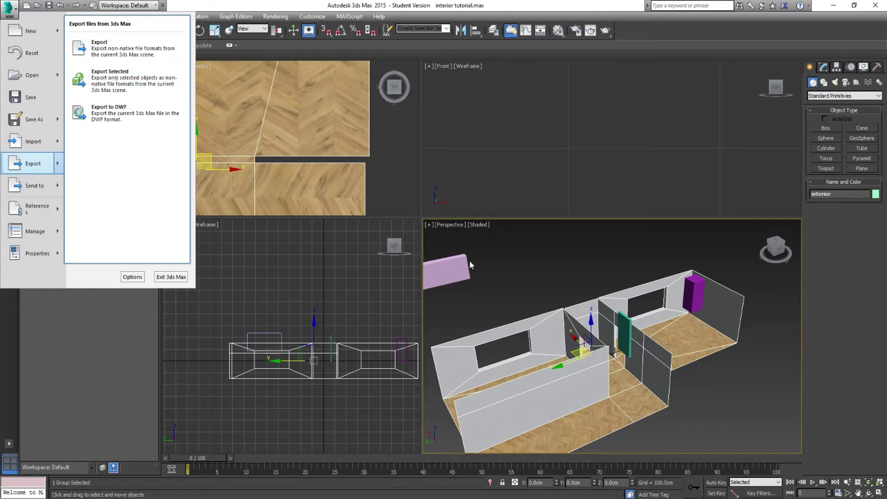
click(118, 83)
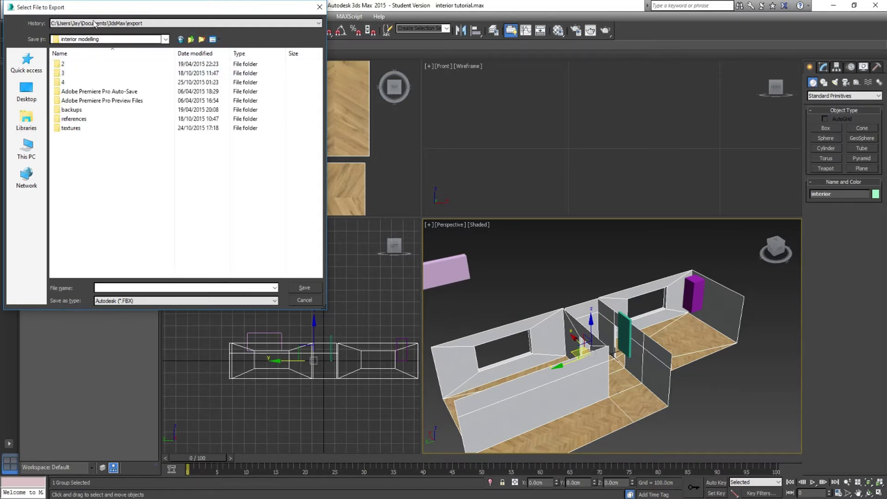
click(202, 40)
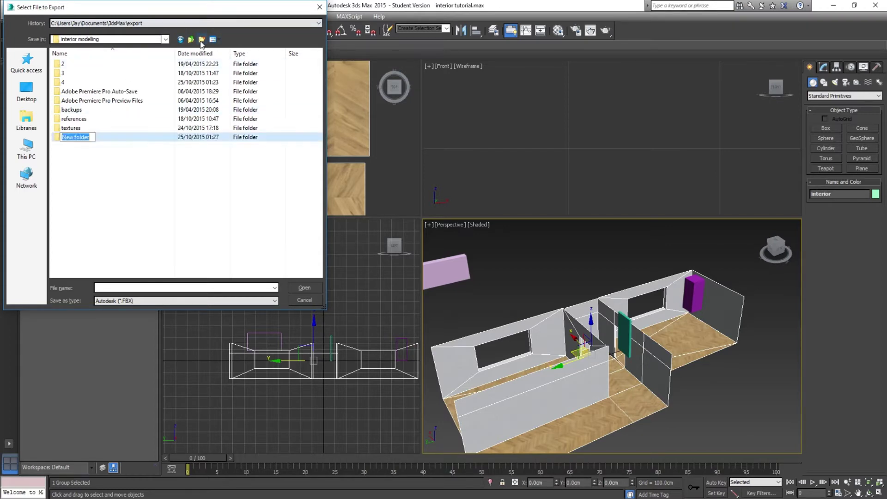
text(er)
text(xports)
key(Return)
key(Return)
click(190, 41)
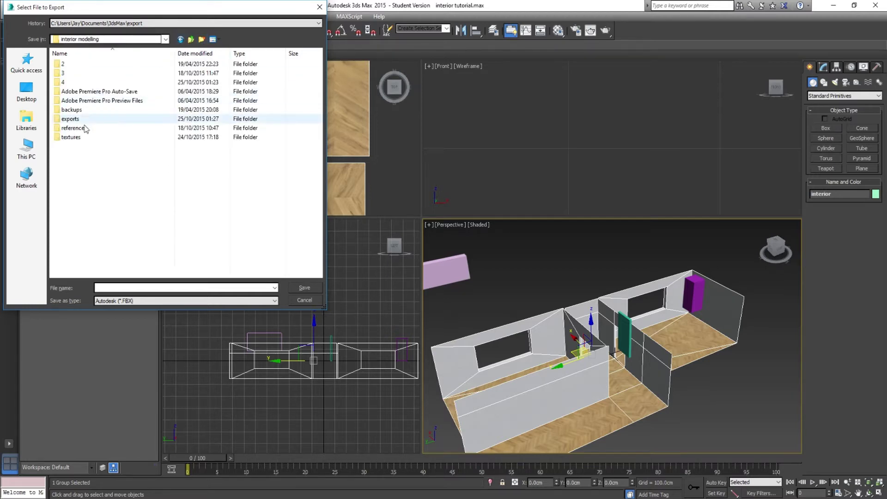
- Open the exports folder in a separate file window and minimise that window
right_click(75, 121)
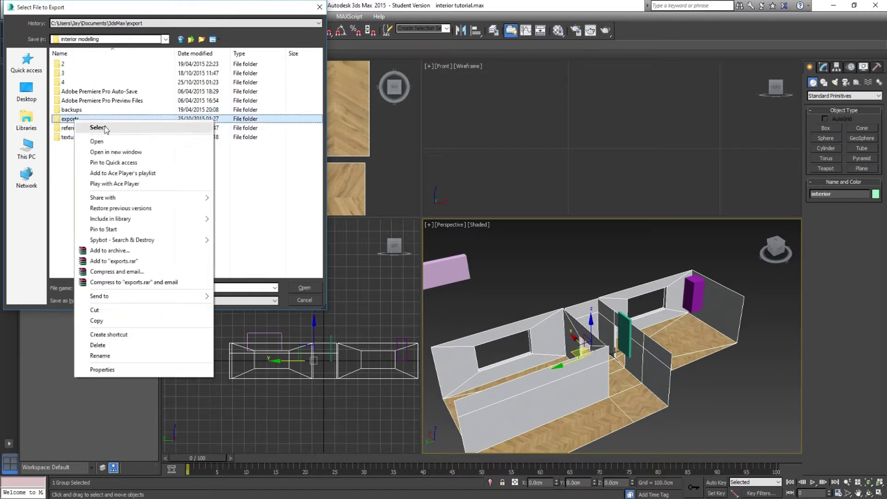
click(134, 148)
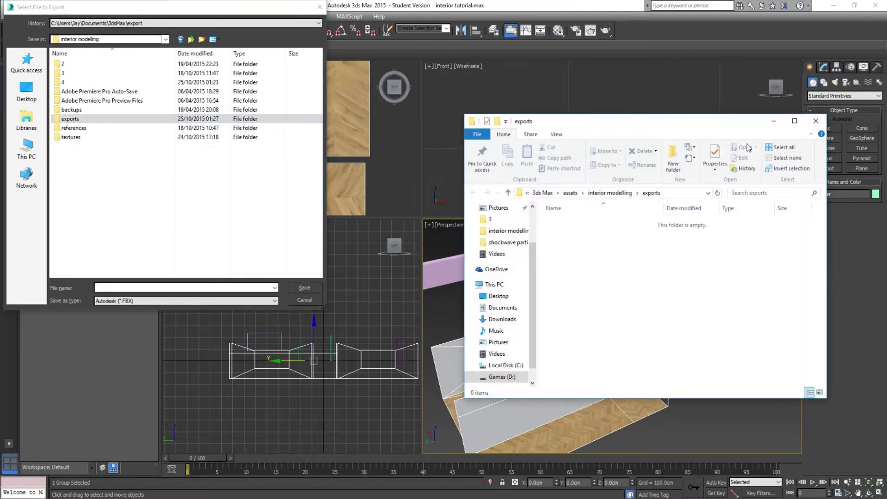
click(774, 120)
- Name the FBX export file interior inside the exports folder and proceed to the FBX export options
click(75, 121)
double_click(74, 121)
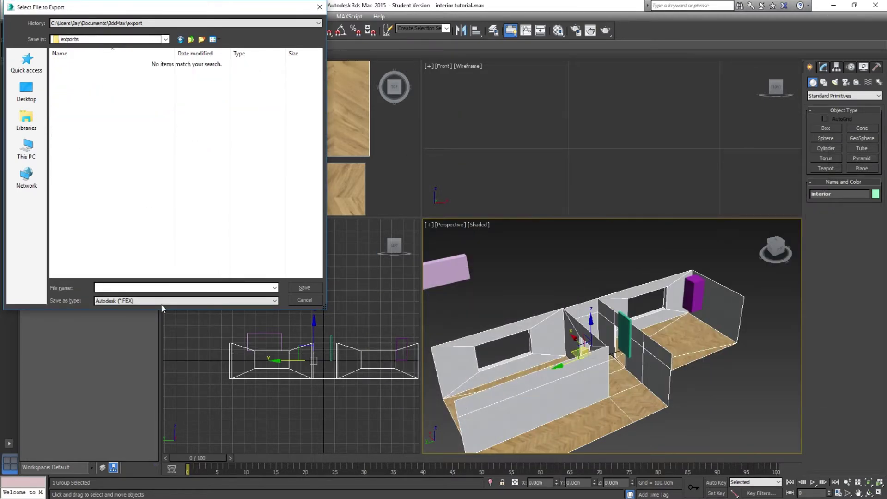
text(interior)
key(Return)
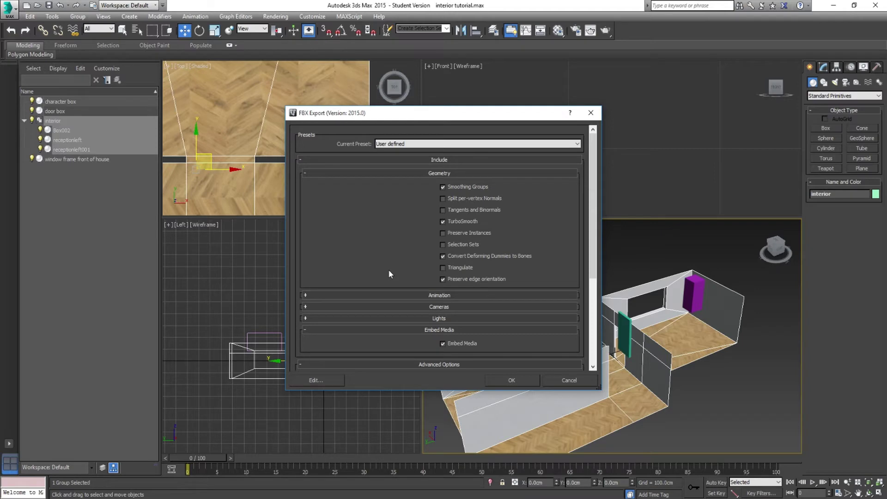
- Cancel the FBX options and restart the export of only the selected interior group, naming the file interior in the exports folder
click(564, 380)
click(7, 8)
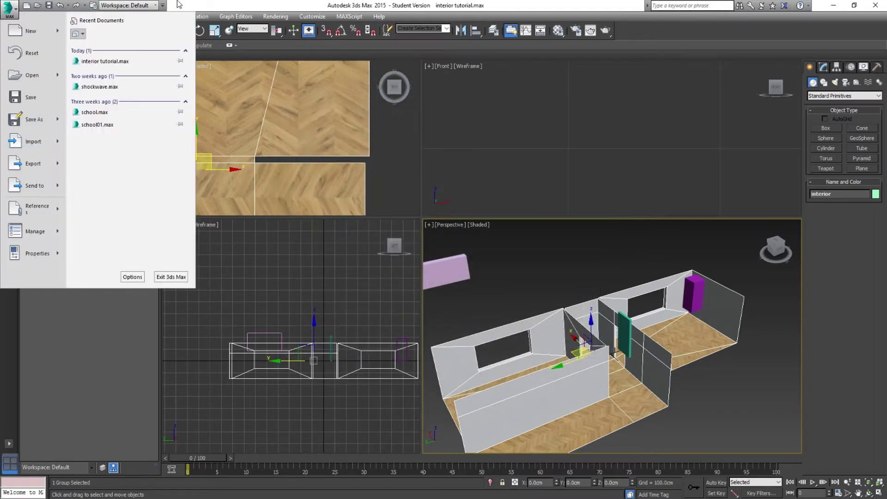
click(46, 163)
click(139, 80)
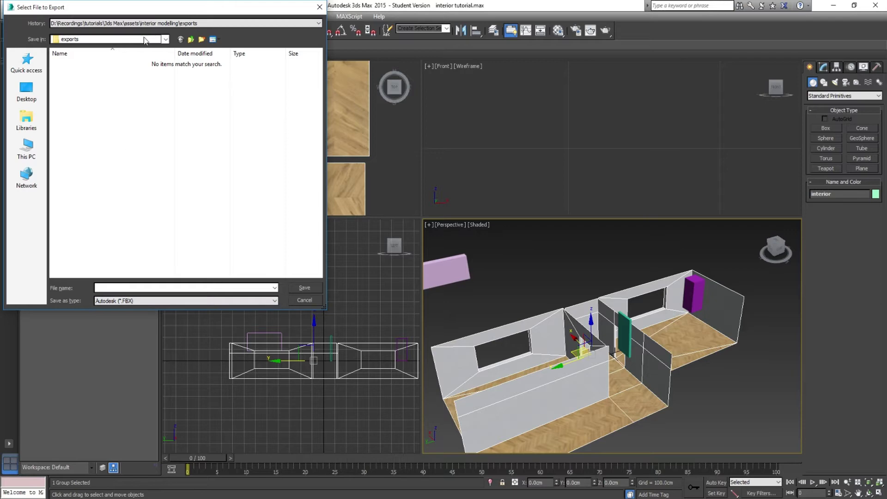
click(188, 39)
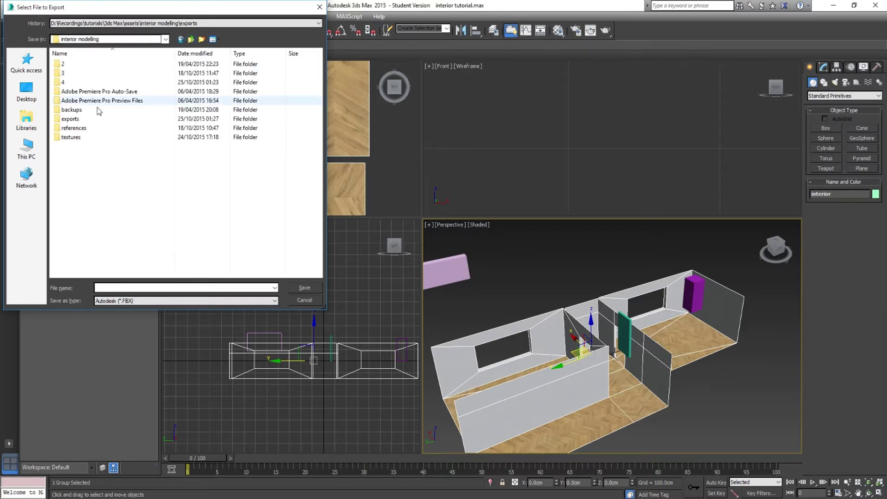
double_click(80, 118)
click(137, 287)
text(interior)
key(Return)
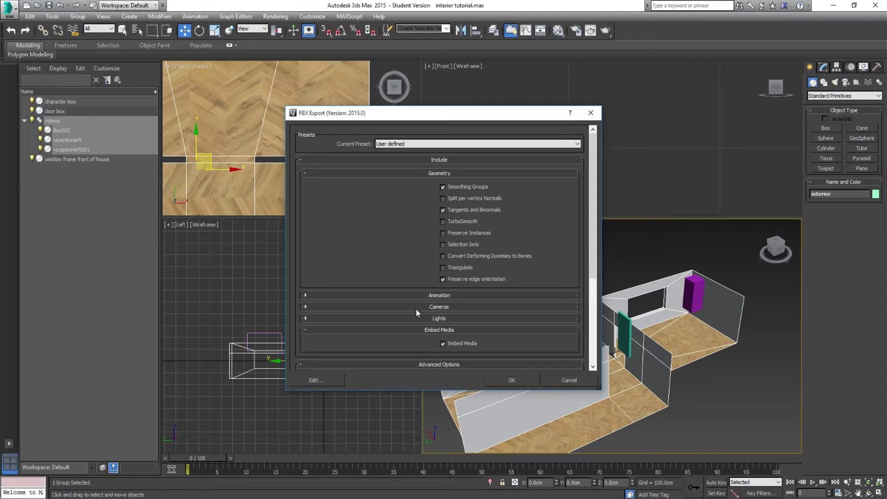
- Review the Geometry and Embed Media sections of the FBX export options
drag(593, 266, 595, 275)
scroll(594, 273, down, 5)
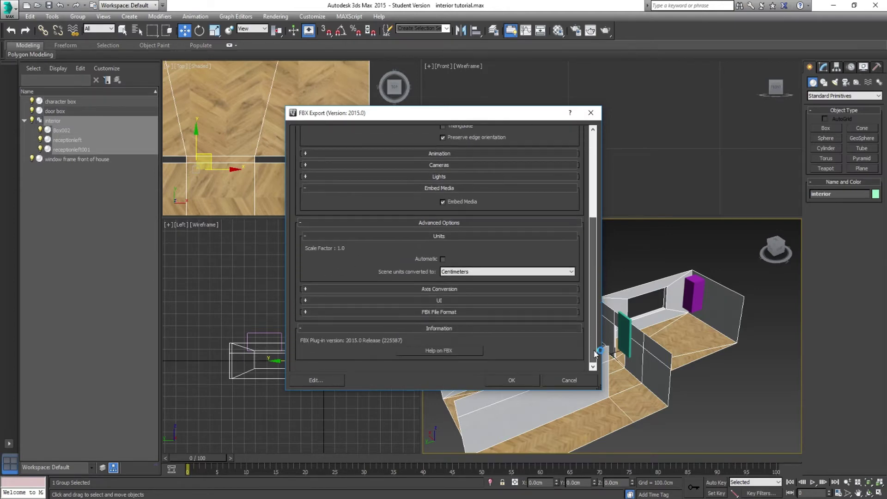
click(453, 187)
click(418, 224)
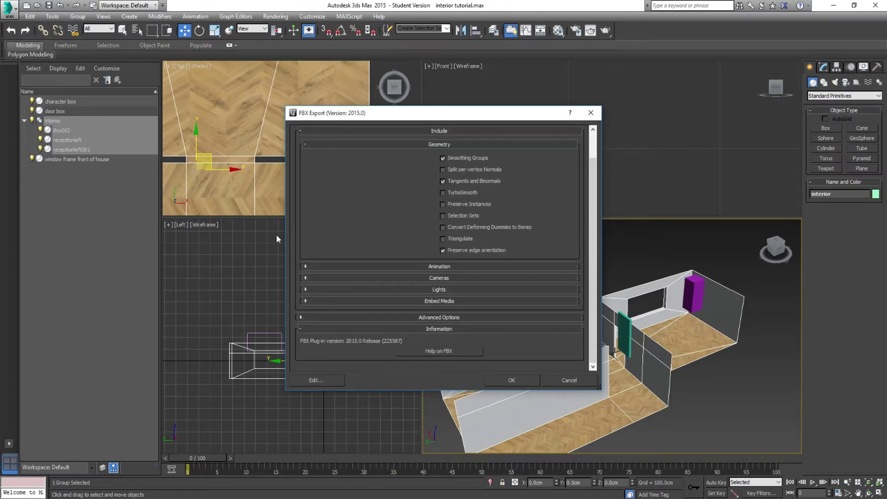
click(432, 301)
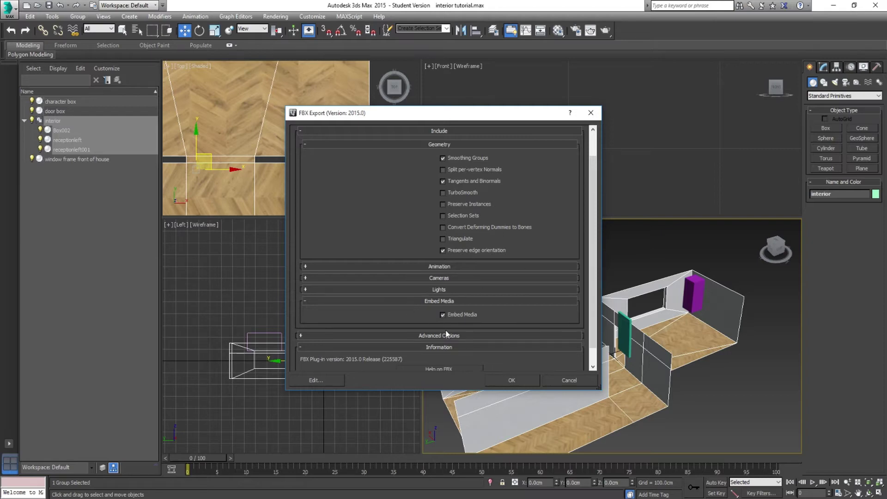
click(446, 301)
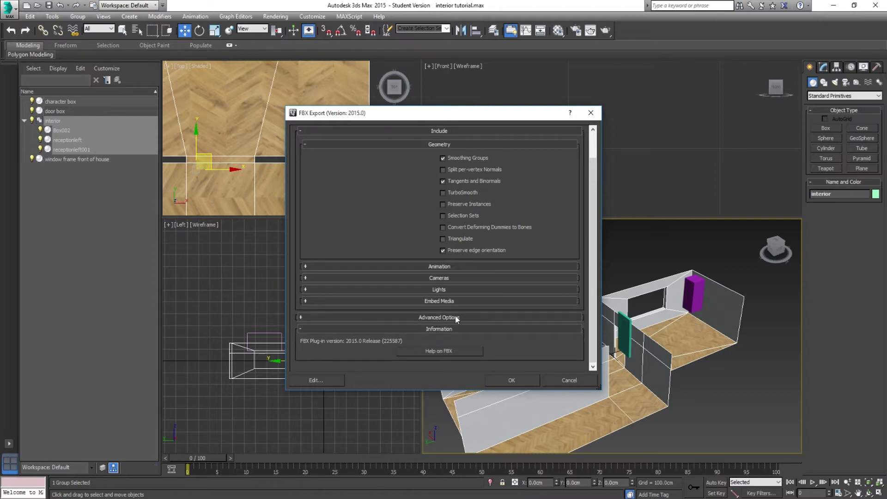
- Keep automatic unit conversion off with scene units converted to Centimeters, and run the FBX export
click(438, 318)
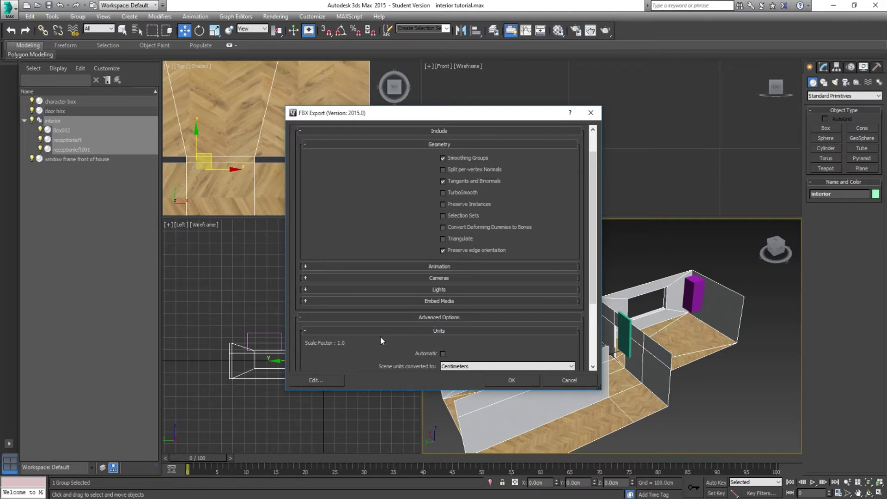
click(442, 354)
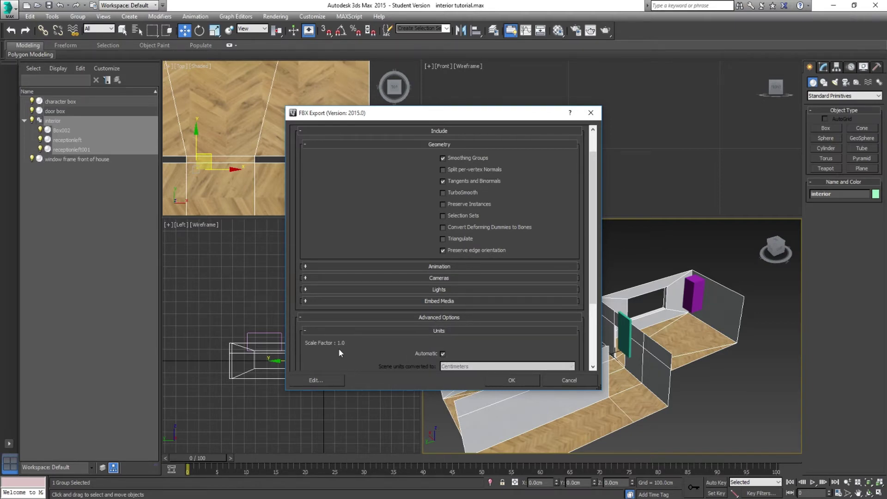
mouse_move(349, 343)
mouse_down()
mouse_move(305, 343)
mouse_move(344, 343)
mouse_move(337, 344)
mouse_up()
click(349, 341)
click(443, 354)
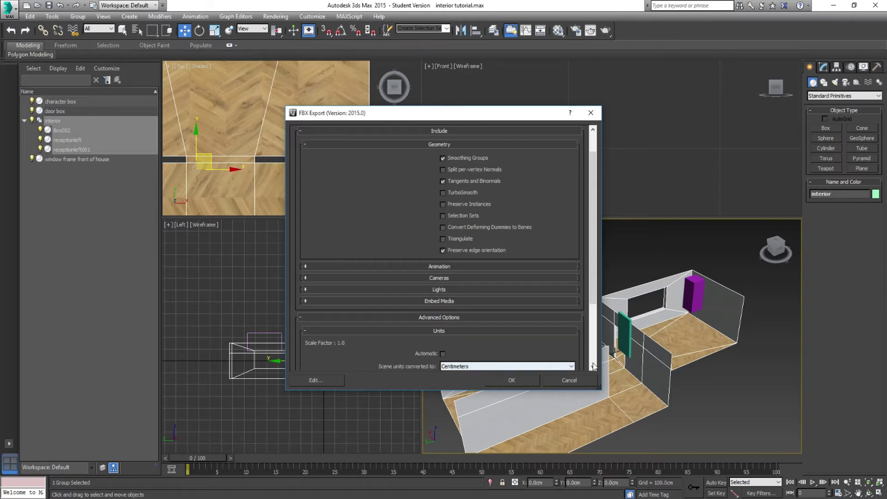
scroll(594, 355, down, 3)
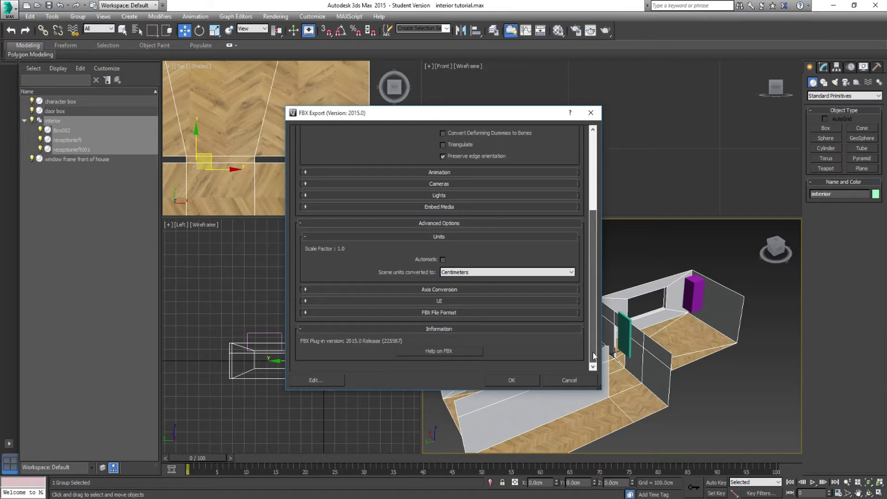
scroll(592, 216, up, 3)
scroll(591, 201, down, 2)
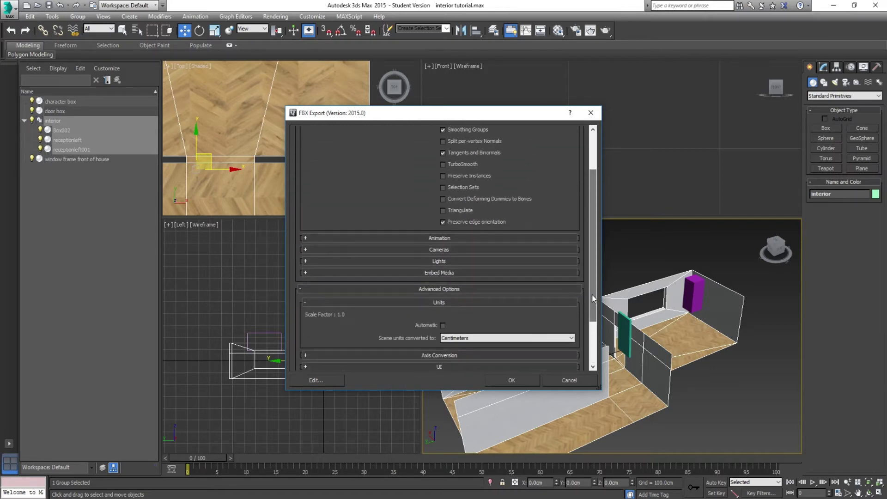
click(512, 380)
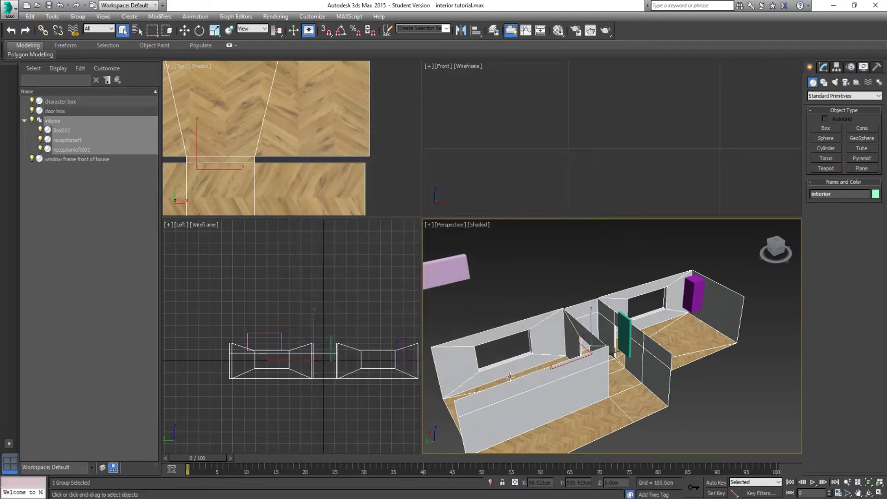
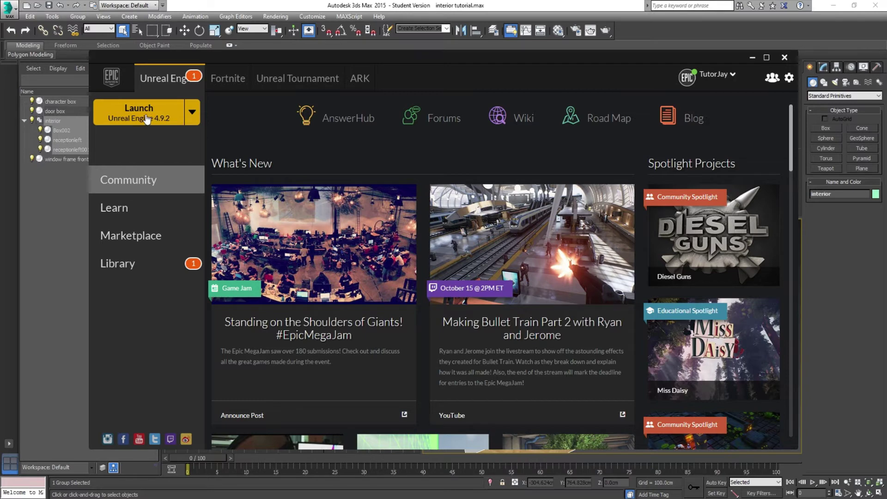
- Launch Unreal Engine 4.9.2 and set up a new Blueprint project from the Third Person template with No Starter Content
click(146, 119)
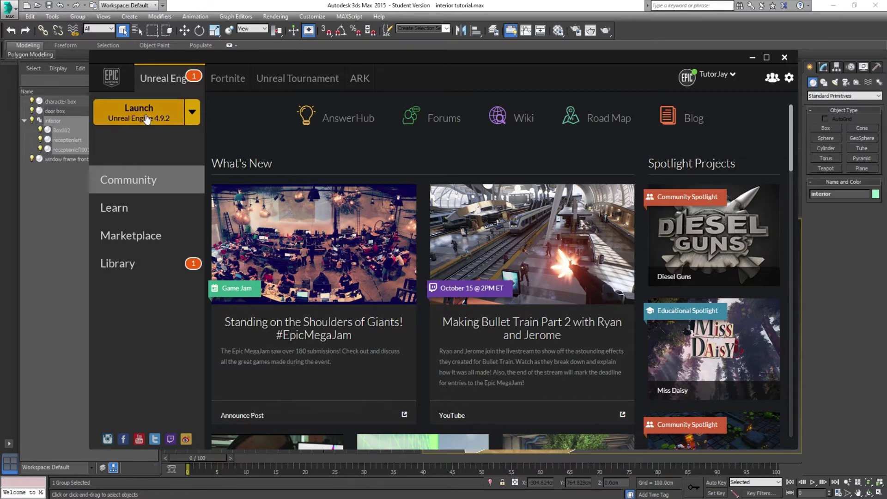
click(322, 4)
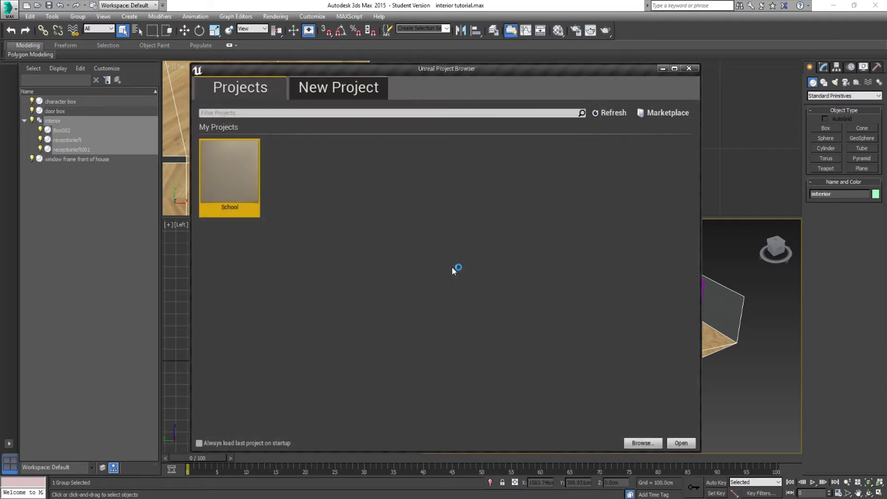
click(344, 88)
click(238, 90)
click(304, 91)
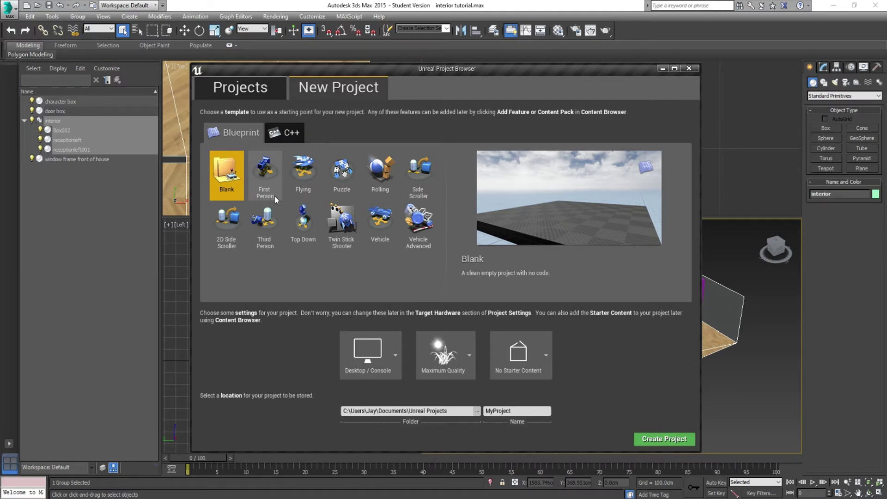
click(267, 226)
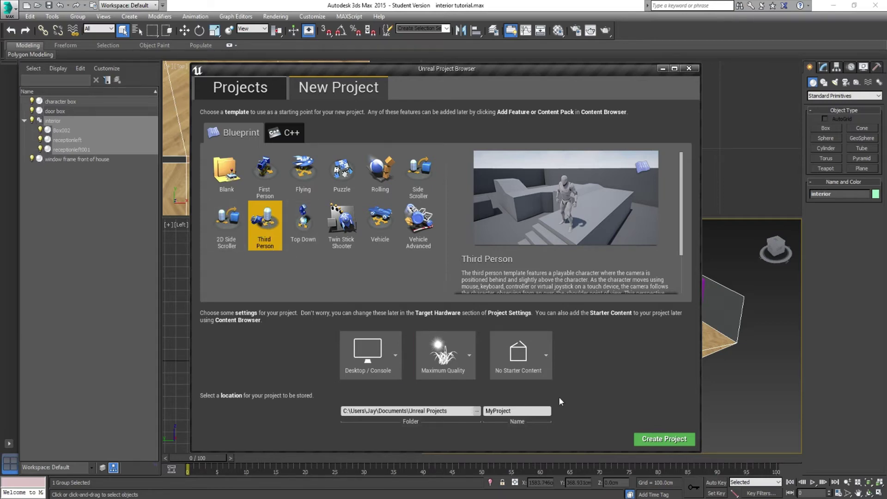
click(531, 356)
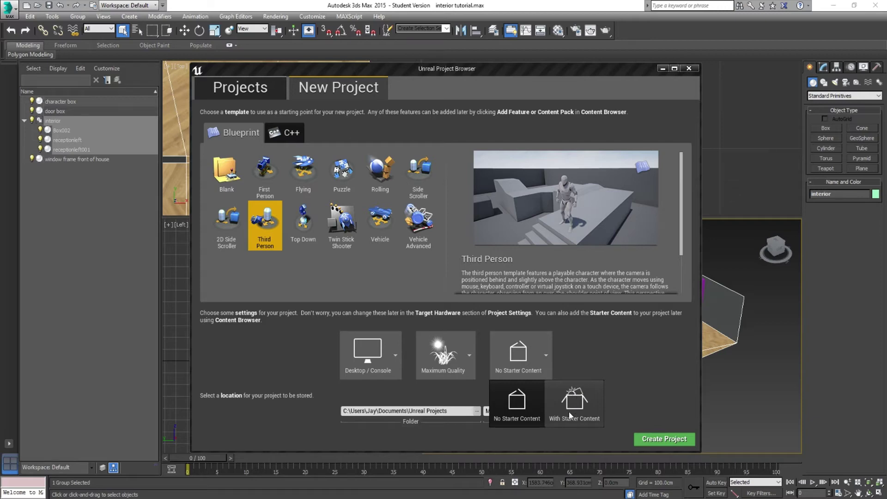
click(517, 400)
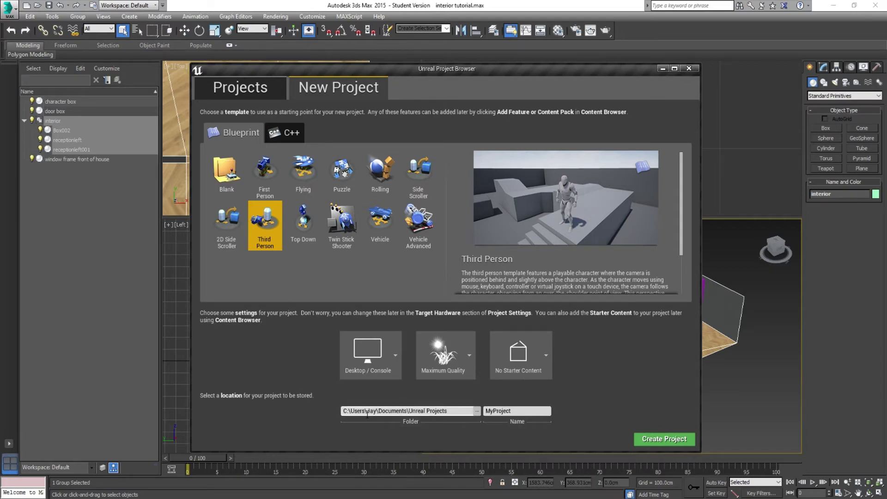
click(479, 411)
drag(506, 240, 510, 215)
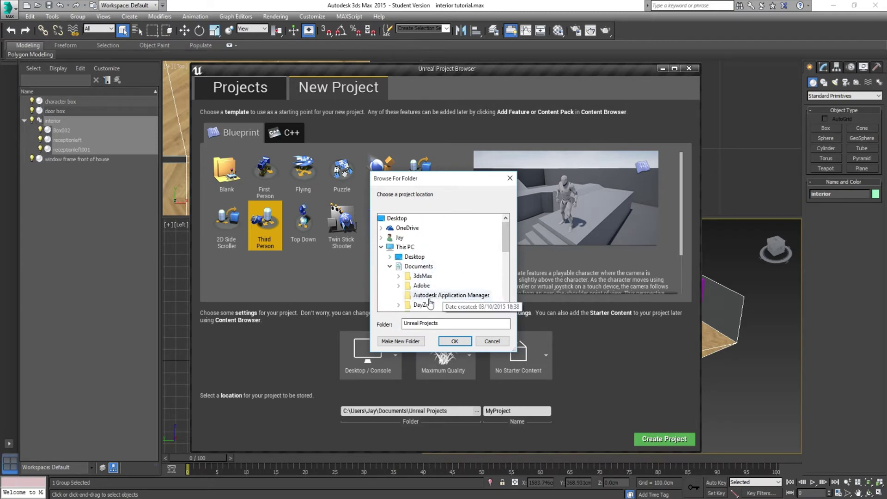
click(492, 340)
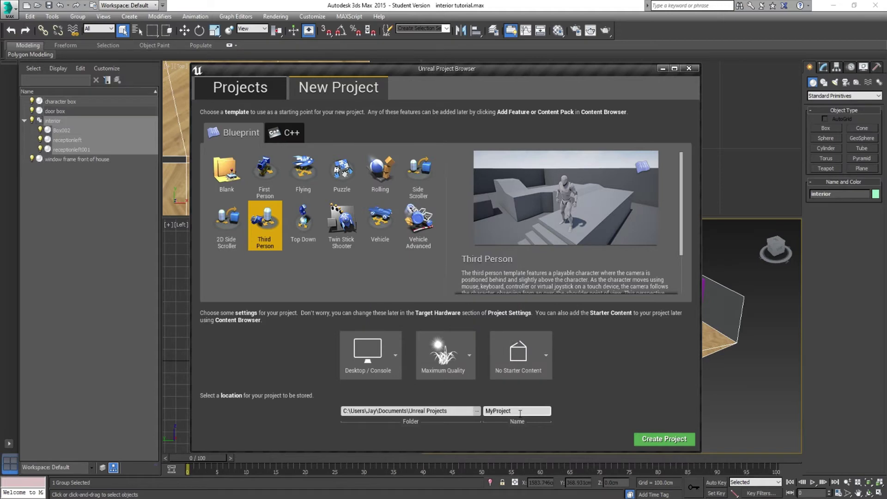
- Name the new project interiortutorial and create it
click(502, 411)
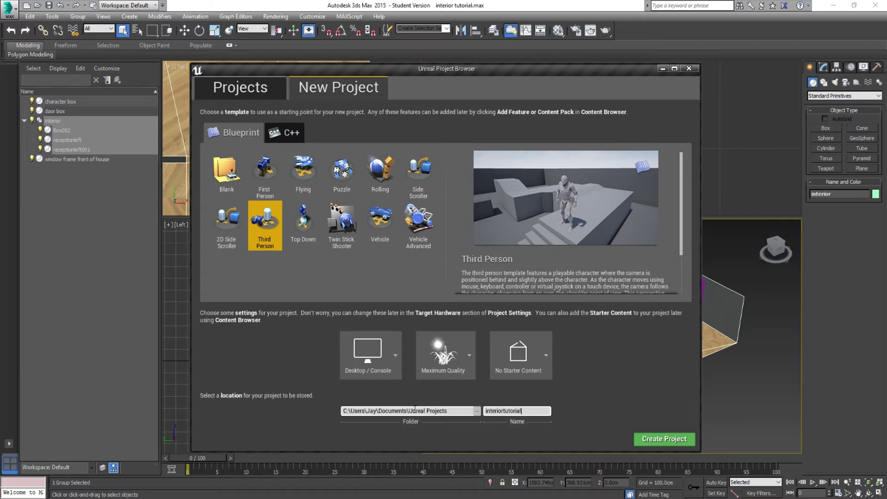
click(505, 411)
key(BackSpace)
click(664, 441)
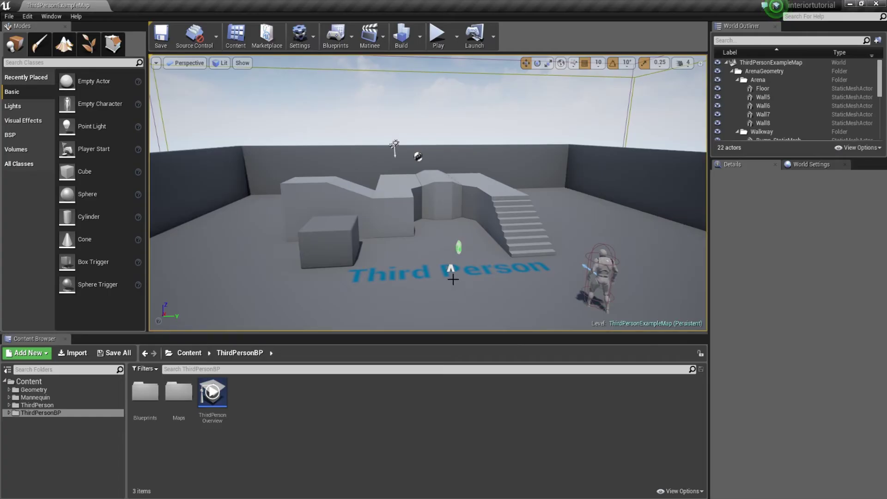
- Play the Third Person example level, run the character over the stairs and walkway, and stop the play session
click(438, 34)
click(458, 215)
key(w)
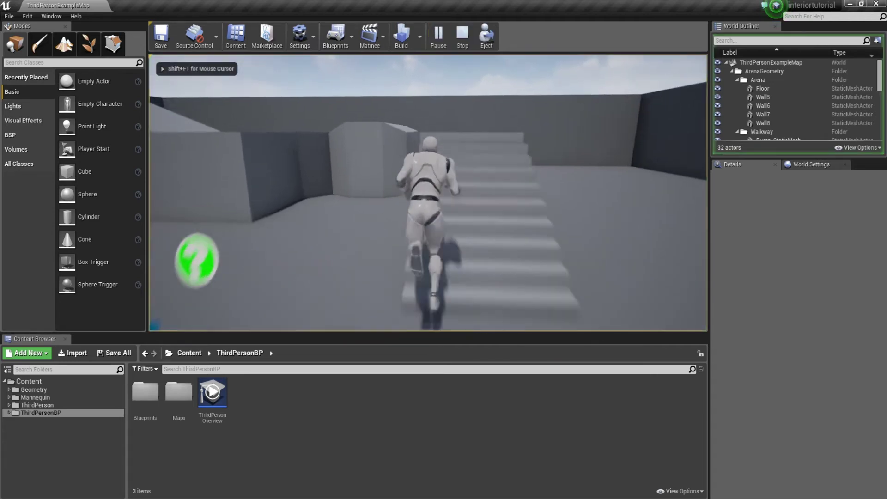
key(w)
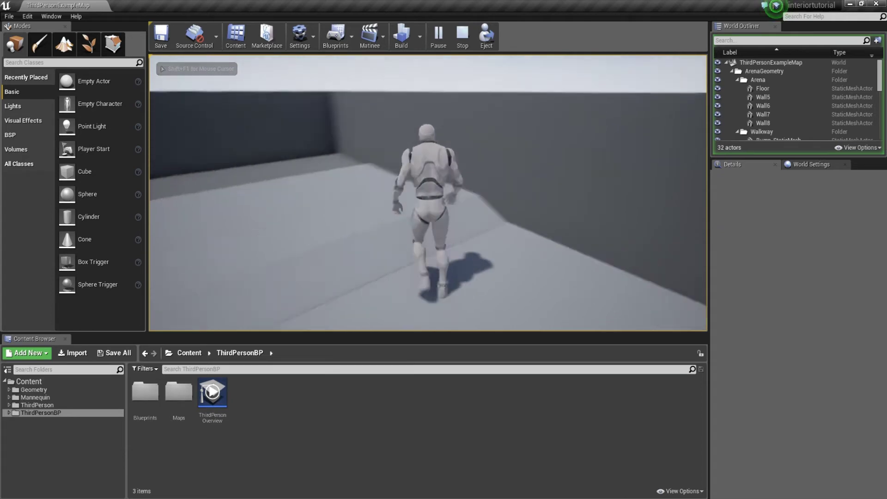
key(w)
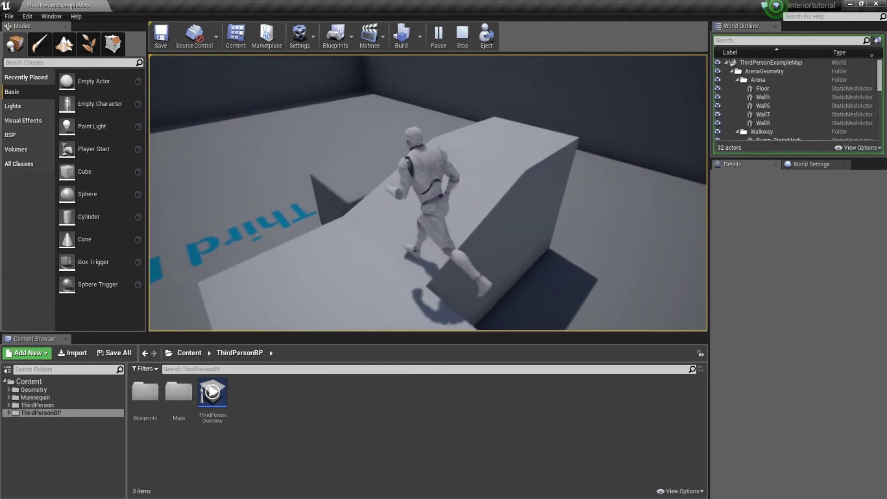
key(w)
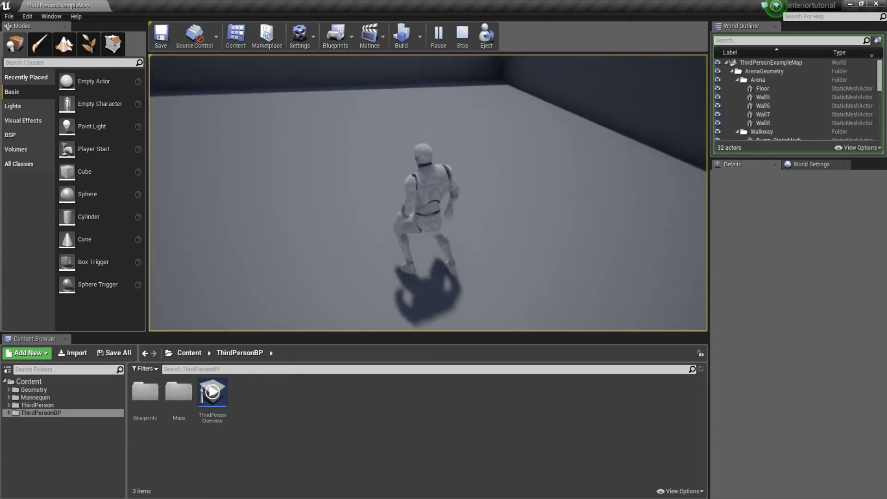
key(Escape)
- Delete all the walkway pieces from the arena, including the stairs, the bump and the ramp
right_drag(392, 201, 541, 198)
key(s)
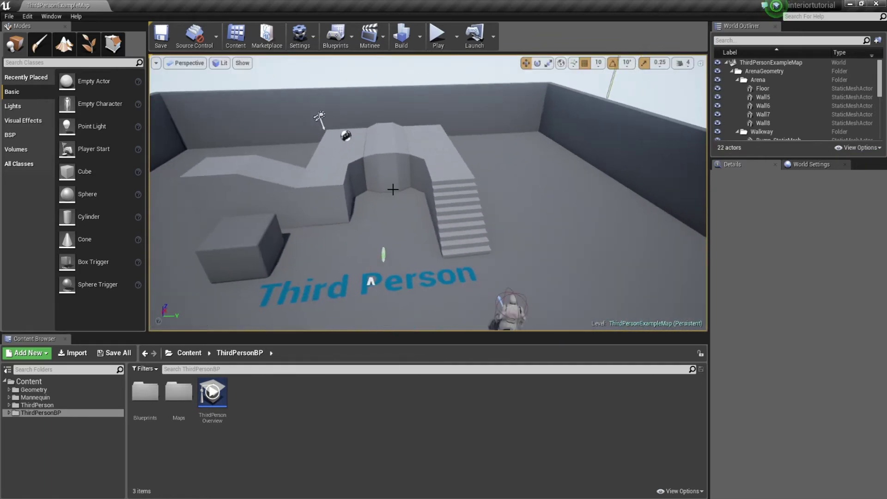
click(423, 161)
key(Delete)
click(455, 208)
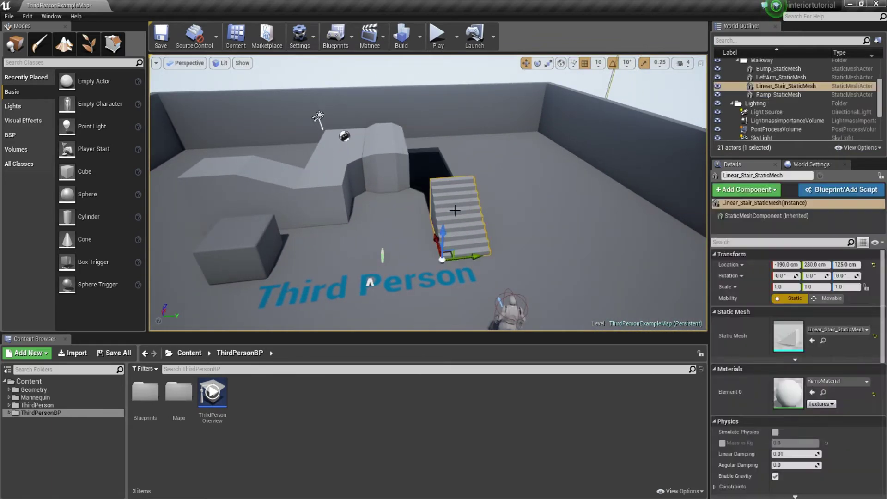
key(Delete)
click(391, 159)
key(Delete)
click(342, 154)
key(Delete)
click(273, 175)
key(Delete)
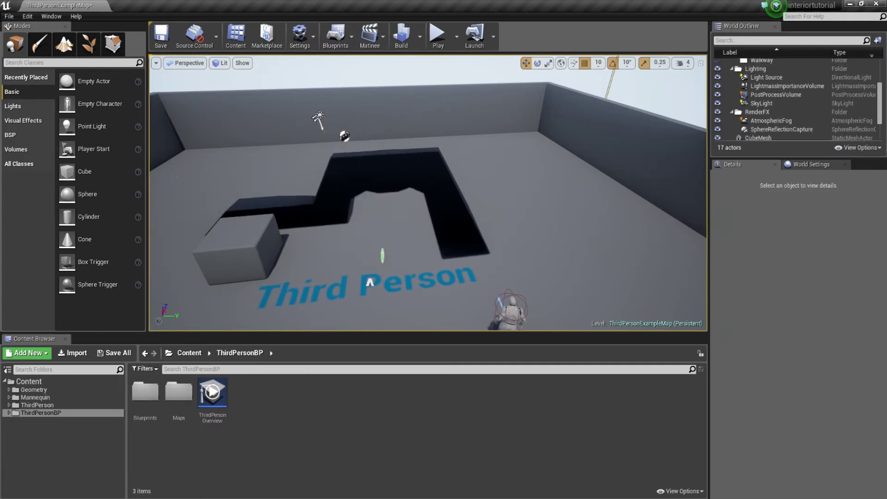
- Delete the cube and the green question-mark marker from the arena floor
click(250, 233)
key(Delete)
right_drag(250, 234, 233, 217)
click(393, 269)
key(Delete)
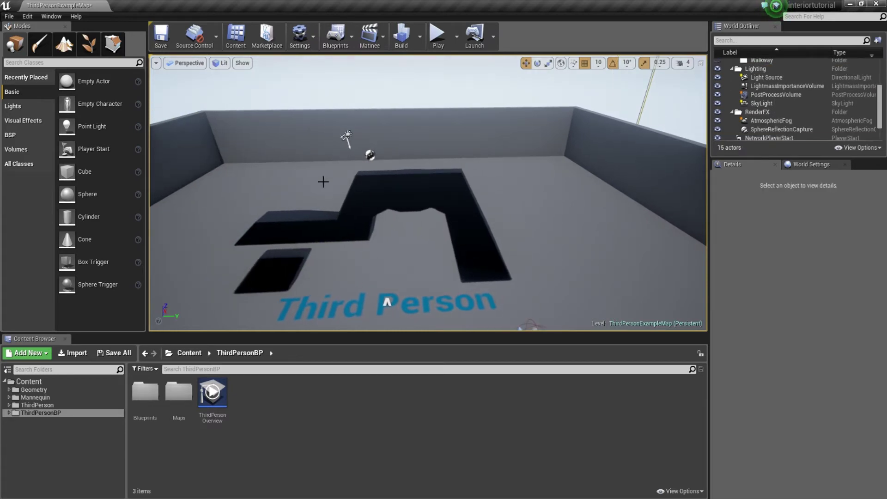
- Delete the four walls surrounding the arena, keeping only its floor
click(308, 137)
right_drag(308, 137, 251, 134)
key(Delete)
click(349, 125)
key(Delete)
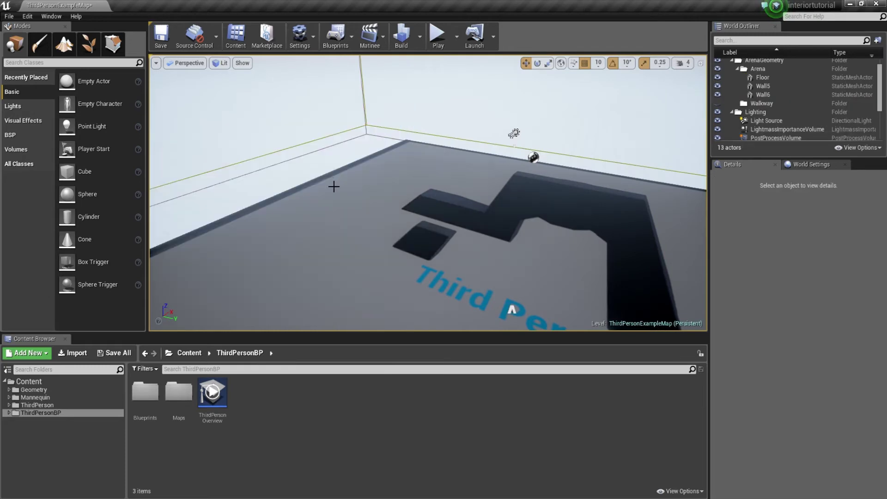
right_drag(332, 186, 462, 186)
click(329, 167)
key(Delete)
right_drag(291, 187, 434, 186)
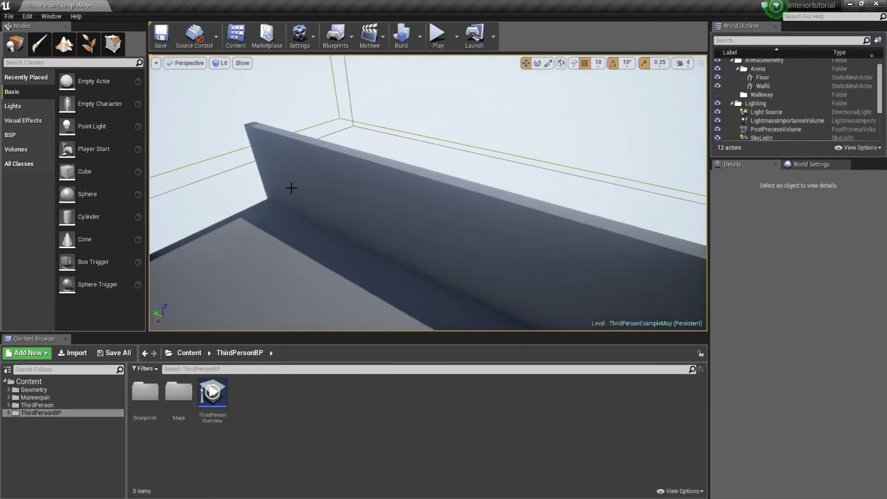
click(289, 188)
key(Delete)
right_drag(281, 198, 277, 98)
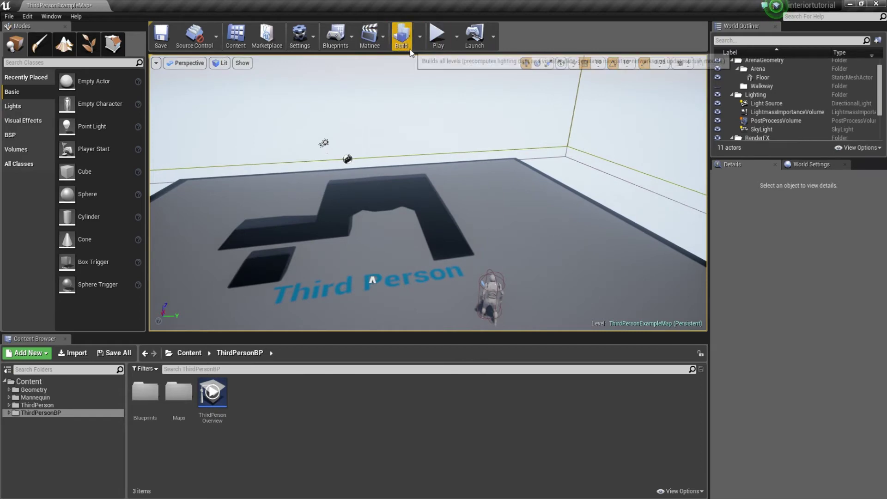
- Build the level to refresh the baked lighting and clear the leftover shadows from the arena floor
right_drag(442, 181, 346, 207)
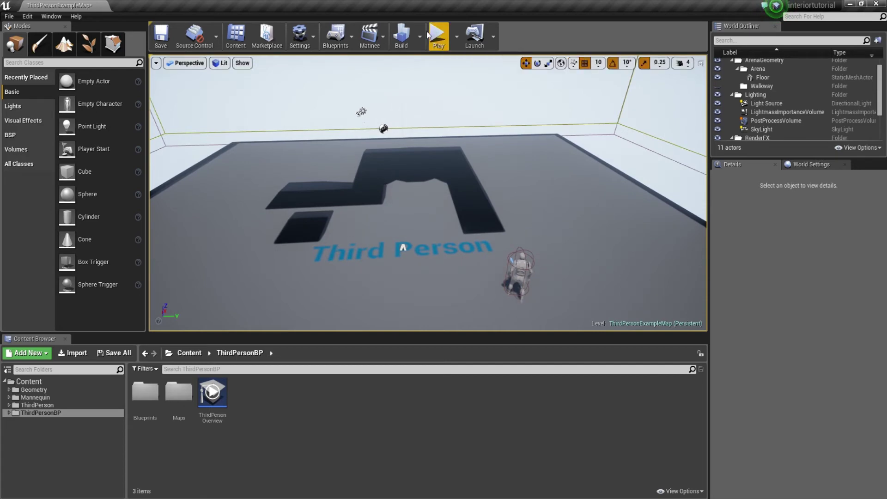
click(395, 41)
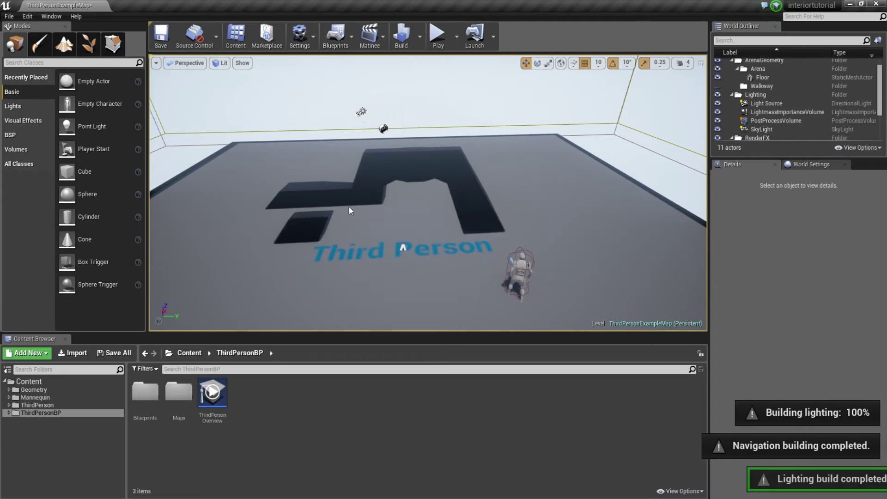
mouse_move(375, 217)
right_down()
mouse_move(416, 211)
mouse_move(407, 252)
mouse_move(375, 214)
right_up()
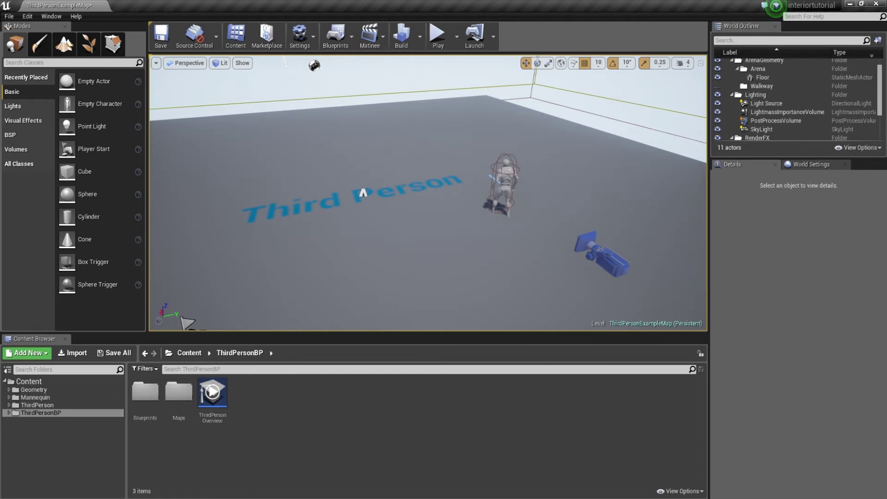
- Bring interior.FBX from the exports folder into the project's ThirdPersonBP content folder
key(alt+Tab)
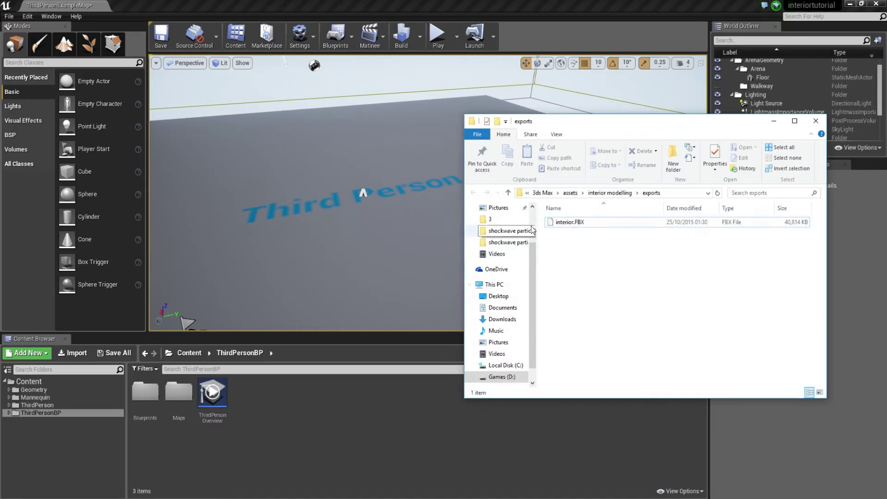
drag(572, 231, 289, 432)
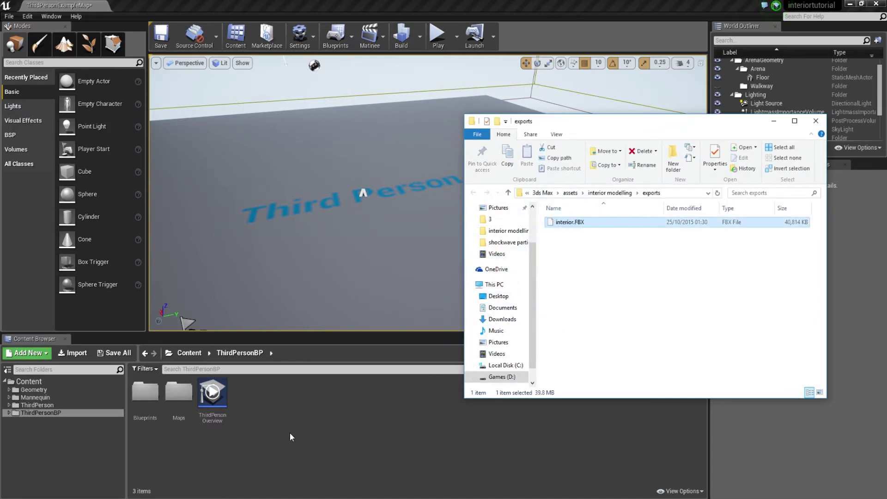
drag(403, 222, 386, 215)
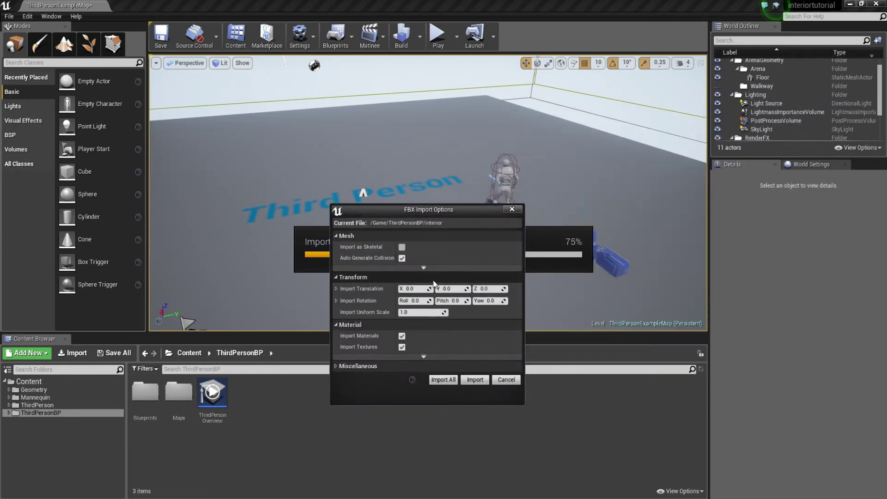
- Show the advanced mesh import options and turn off Auto Generate Collision for the interior FBX
click(424, 268)
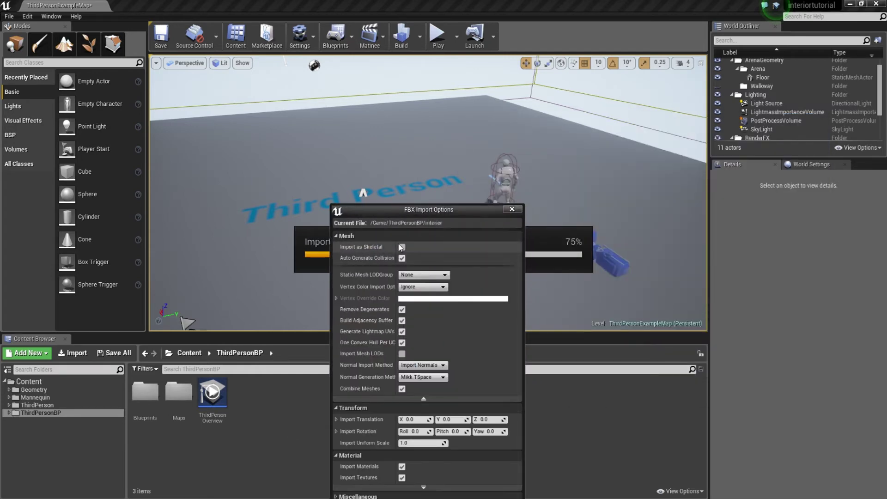
mouse_move(395, 245)
mouse_down()
mouse_move(418, 246)
mouse_move(405, 245)
mouse_up()
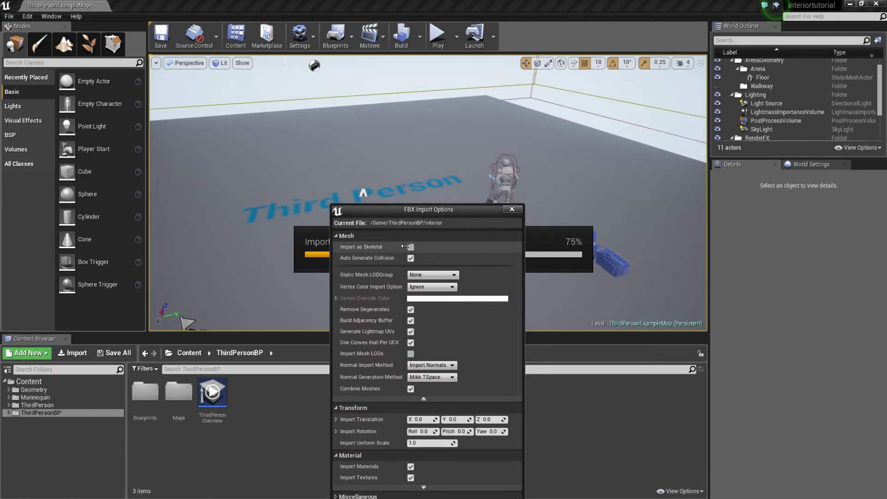
click(411, 258)
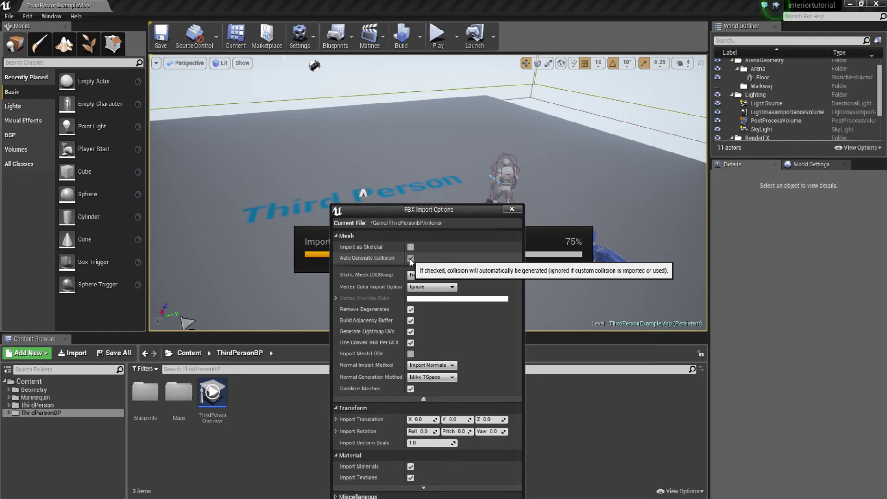
click(411, 259)
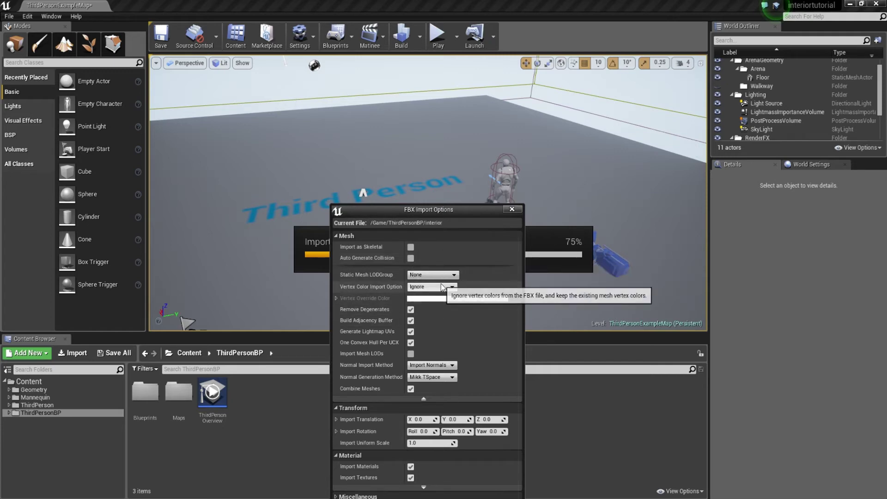
click(423, 398)
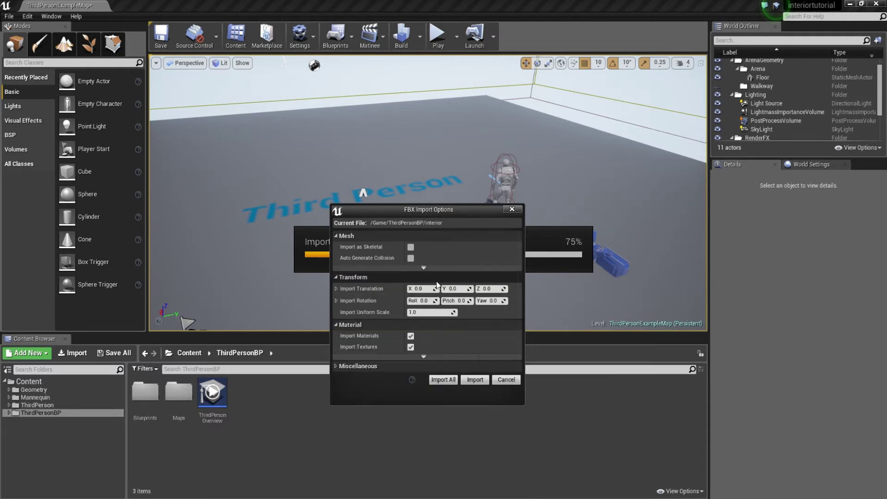
click(425, 268)
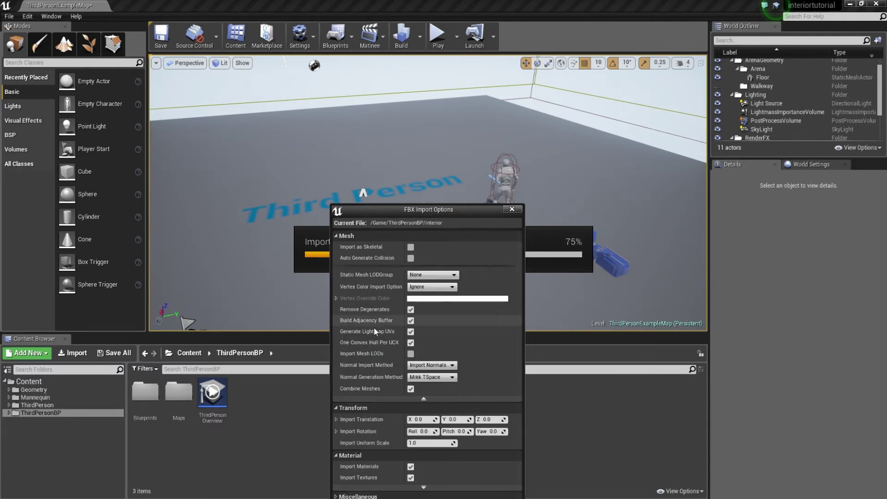
- Import the interior FBX with Normal Import Method set to Import Normals and Tangents, and close the message log
click(435, 365)
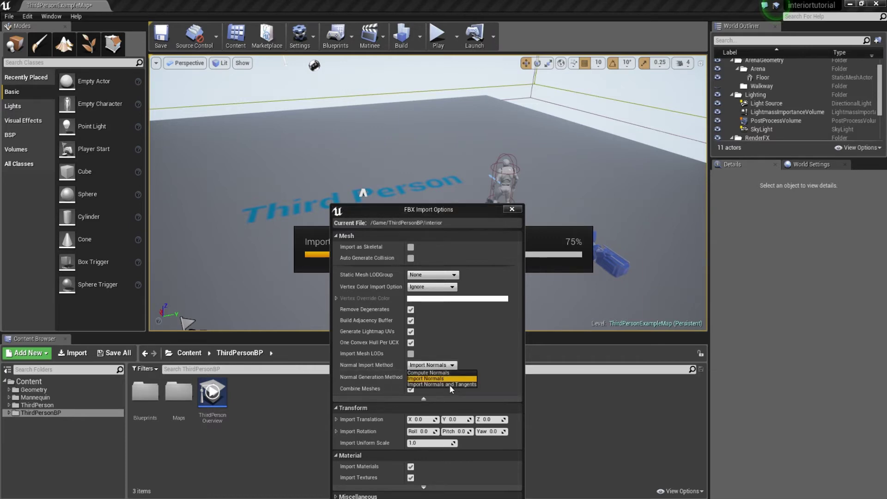
click(449, 384)
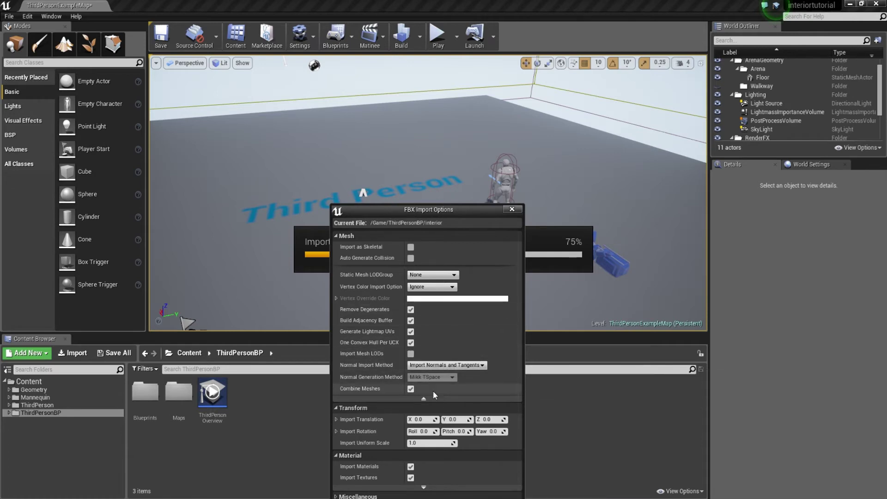
drag(399, 210, 441, 118)
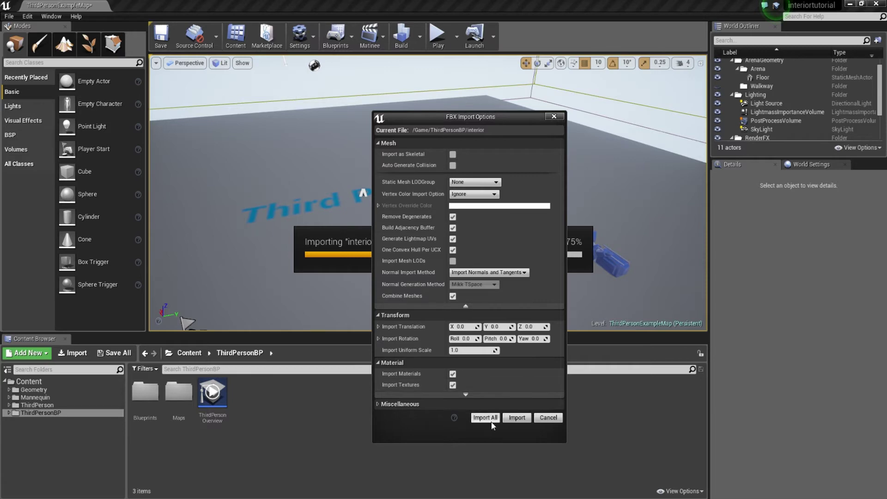
click(519, 421)
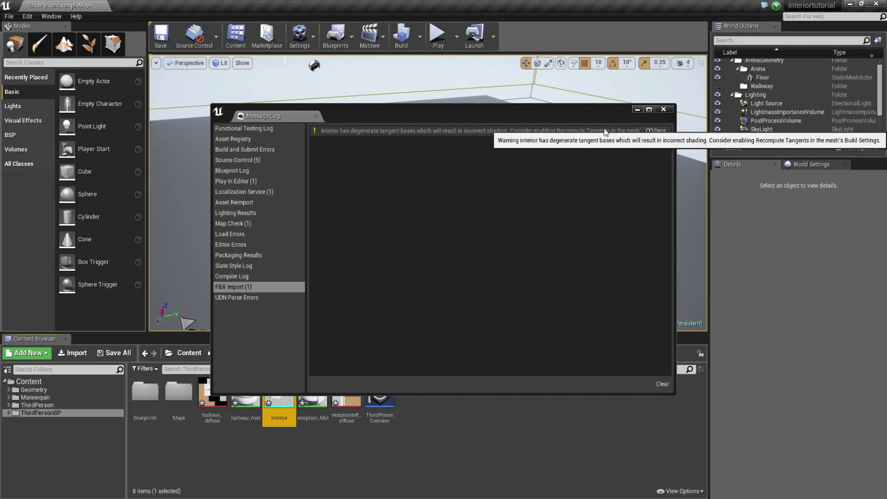
click(663, 109)
- Switch to 3ds Max, examine the interior's walls and floor around the doorways up close, and return to Unreal Engine
mouse_move(428, 193)
middle_down()
mouse_move(428, 183)
mouse_move(436, 195)
mouse_move(421, 203)
middle_up()
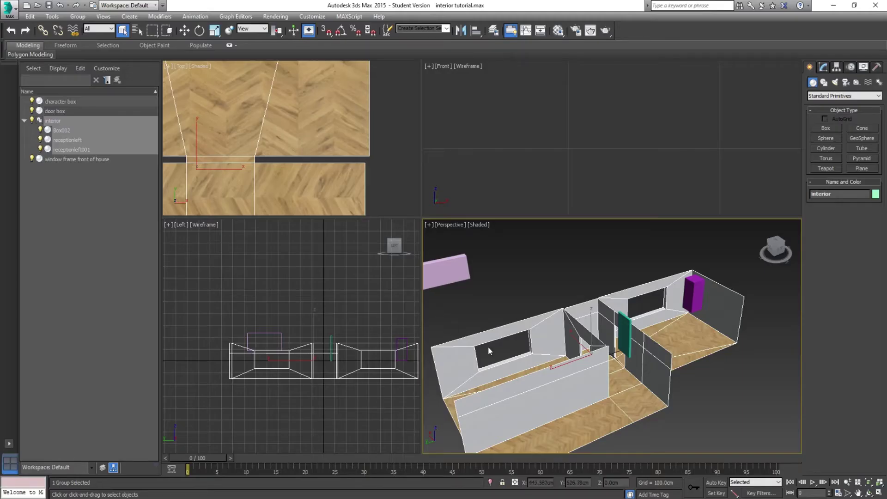
scroll(590, 344, up, 8)
scroll(590, 344, up, 4)
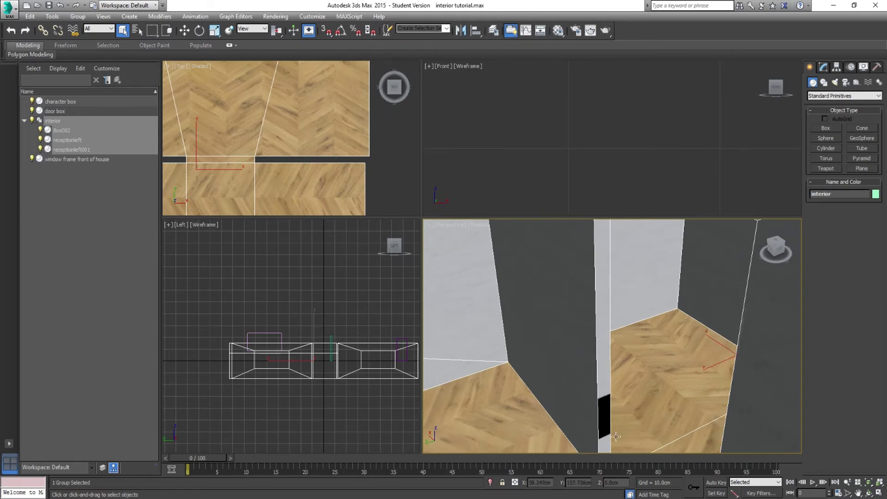
mouse_move(704, 497)
click(700, 481)
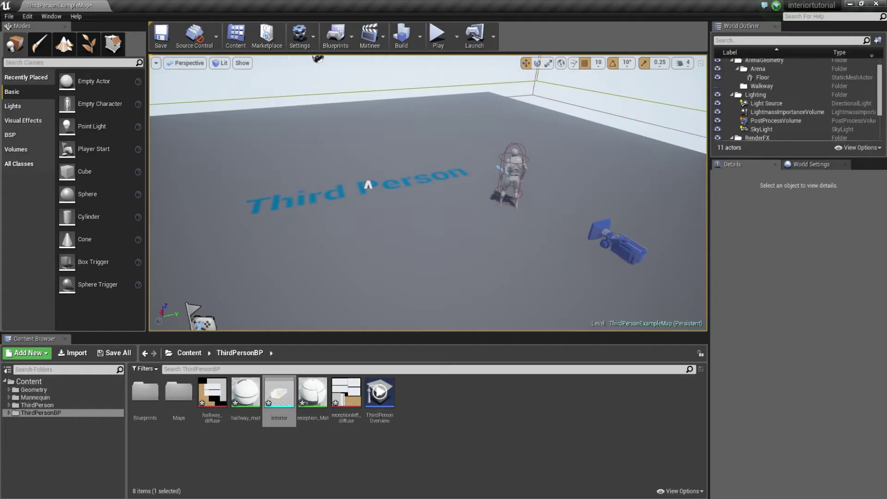
- Place the interior mesh in the level at X -650, Y 150 cm and lower it without grid snapping to Z about 286 cm
right_drag(368, 234, 334, 265)
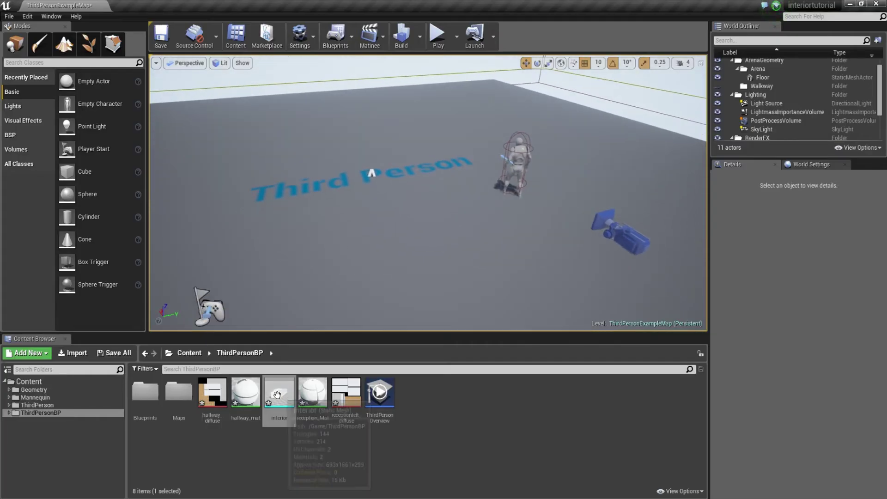
mouse_move(273, 406)
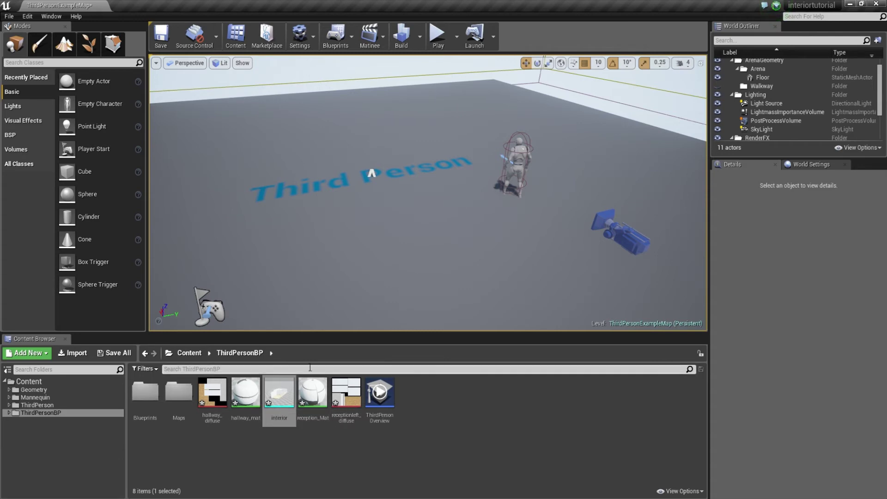
drag(276, 405, 441, 118)
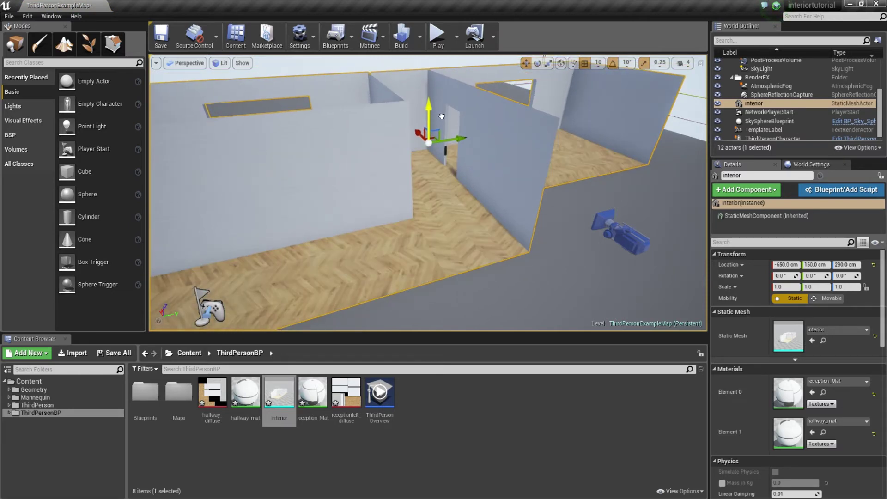
right_drag(461, 171, 453, 203)
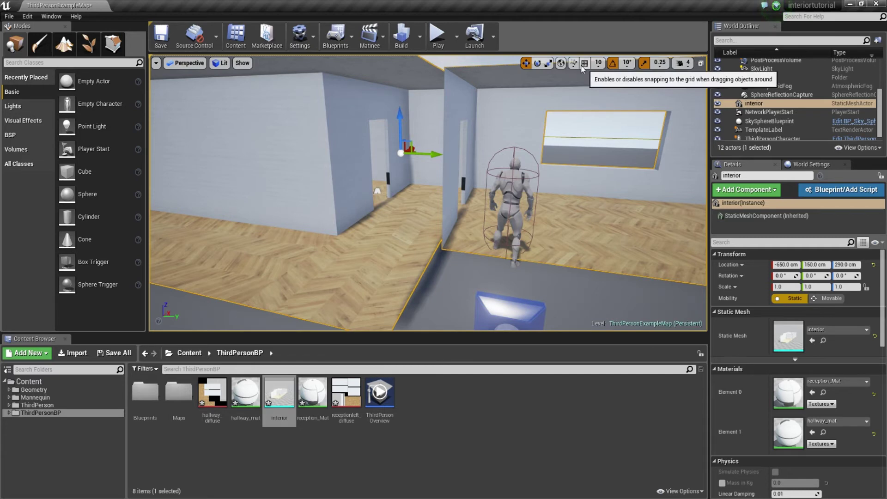
drag(400, 129, 401, 131)
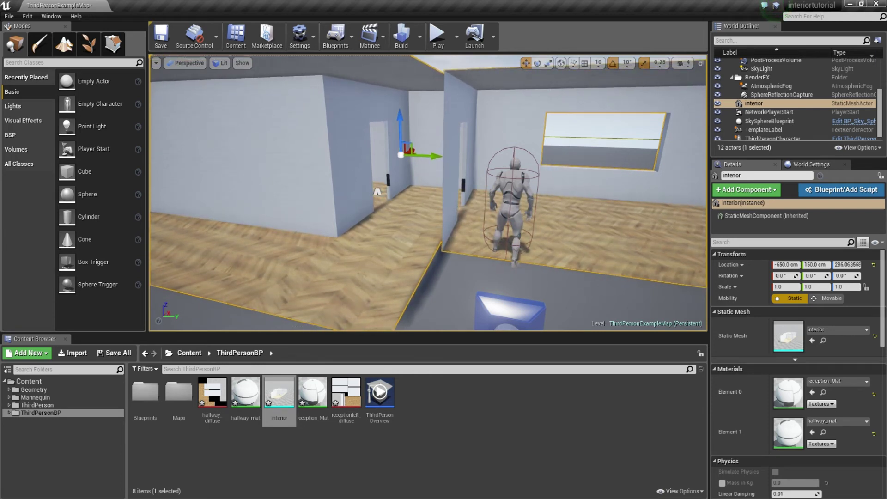
- Delete the original grey arena floor from beneath the interior
click(480, 300)
click(437, 290)
drag(462, 266, 314, 280)
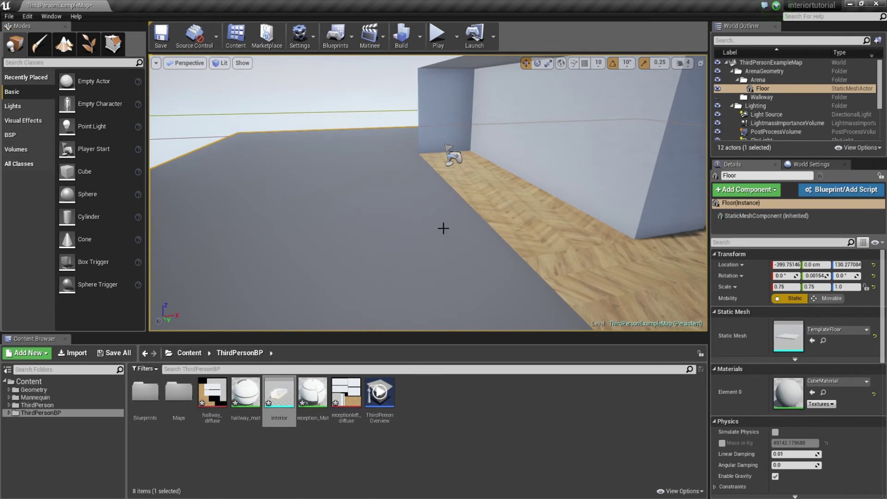
key(Delete)
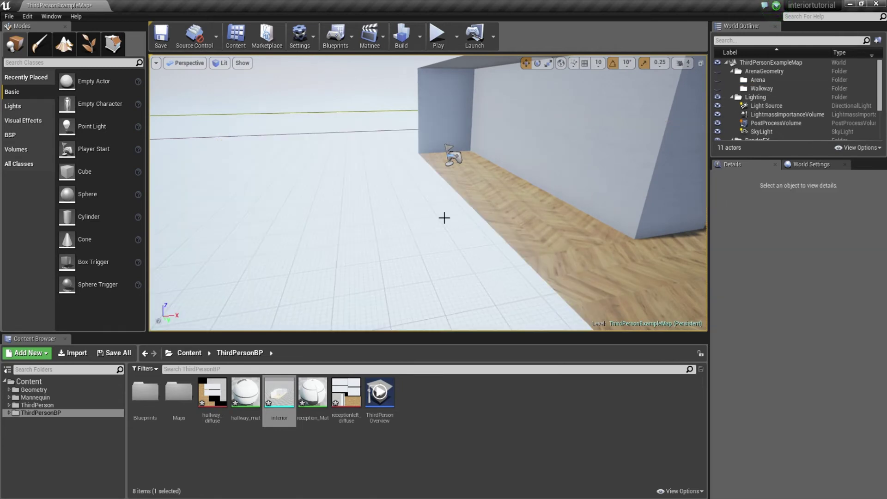
- Move the third-person character along X into the room, to about -677 cm
mouse_move(461, 213)
mouse_down()
mouse_move(601, 213)
mouse_move(596, 199)
mouse_move(642, 184)
mouse_move(532, 162)
mouse_move(448, 212)
mouse_up()
click(495, 182)
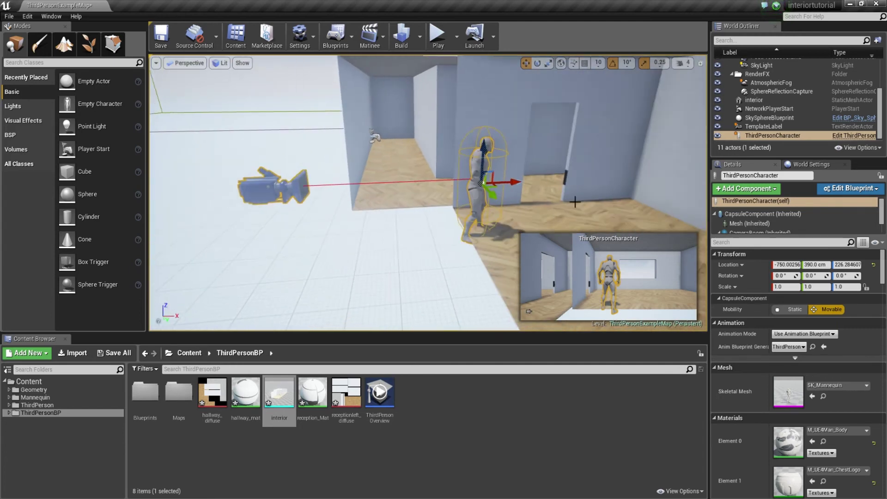
drag(519, 181, 560, 182)
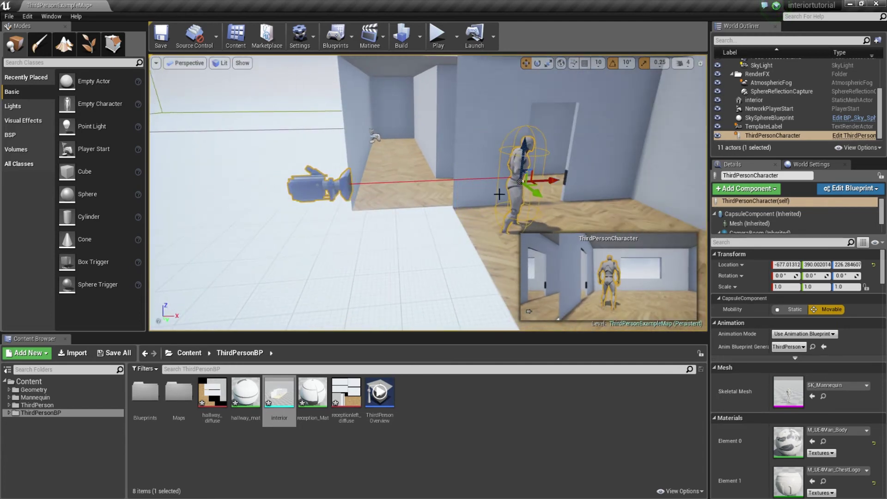
- Play the level to test the character on the interior's floor, and stop the play session
right_drag(513, 194, 577, 240)
right_drag(535, 217, 469, 192)
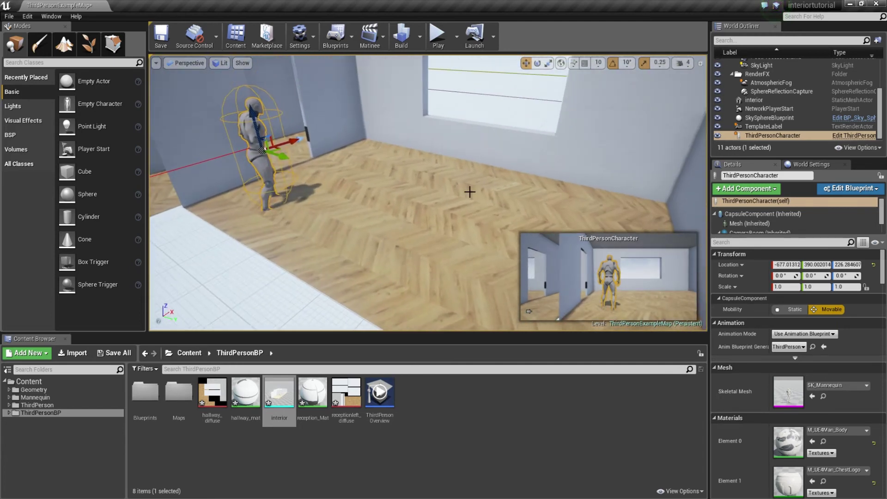
click(437, 37)
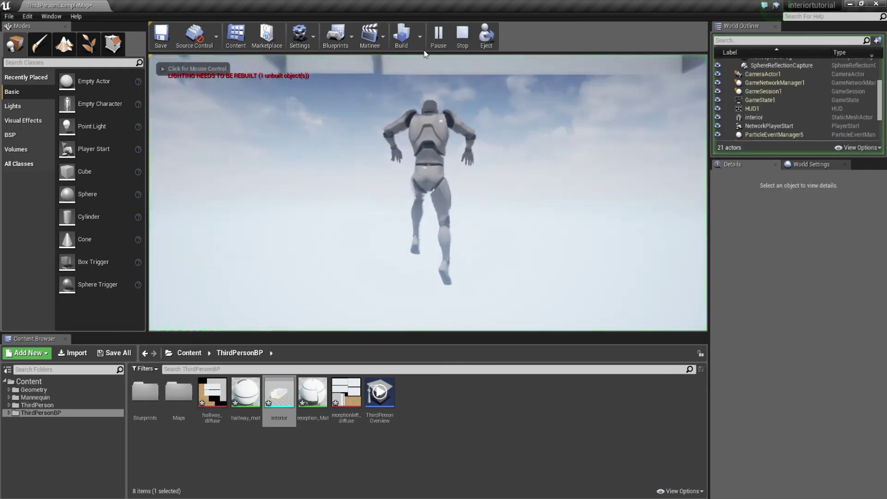
key(Escape)
right_drag(442, 214, 441, 102)
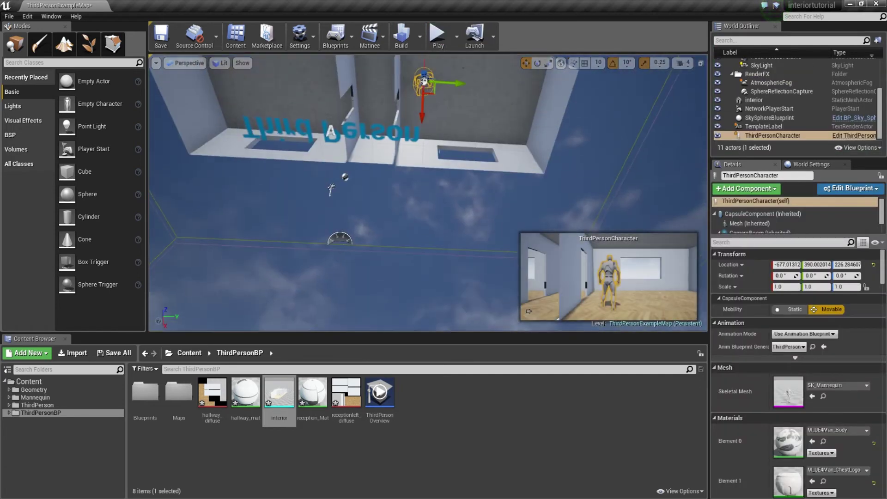
- Select the interior mesh and inspect it from below and inside the room around the character
click(464, 133)
drag(478, 172, 475, 220)
right_drag(474, 220, 475, 280)
middle_drag(475, 280, 500, 121)
drag(481, 227, 491, 171)
right_drag(481, 228, 453, 346)
middle_drag(481, 228, 481, 171)
drag(481, 228, 450, 162)
right_drag(481, 228, 390, 253)
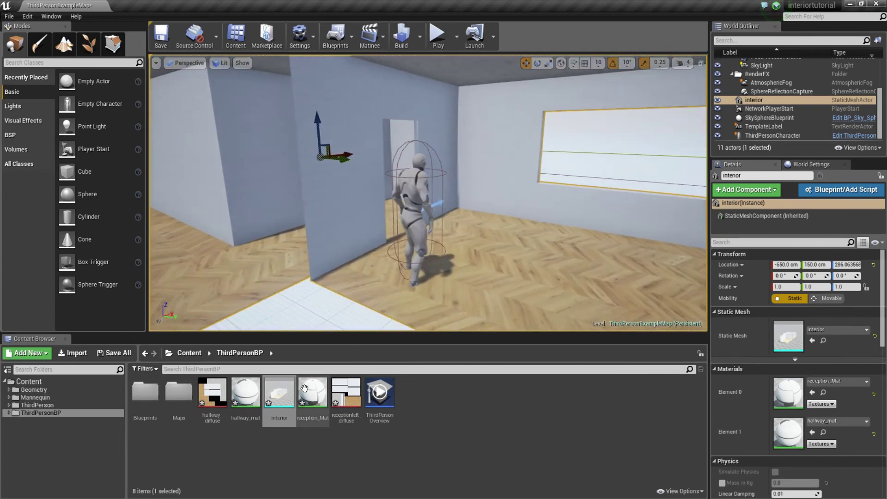
- Set the interior static mesh's Collision Complexity to Use Complex Collision As Simple, save the mesh and close its editor
double_click(277, 403)
right_drag(450, 259, 454, 244)
drag(641, 192, 643, 195)
scroll(643, 197, down, 6)
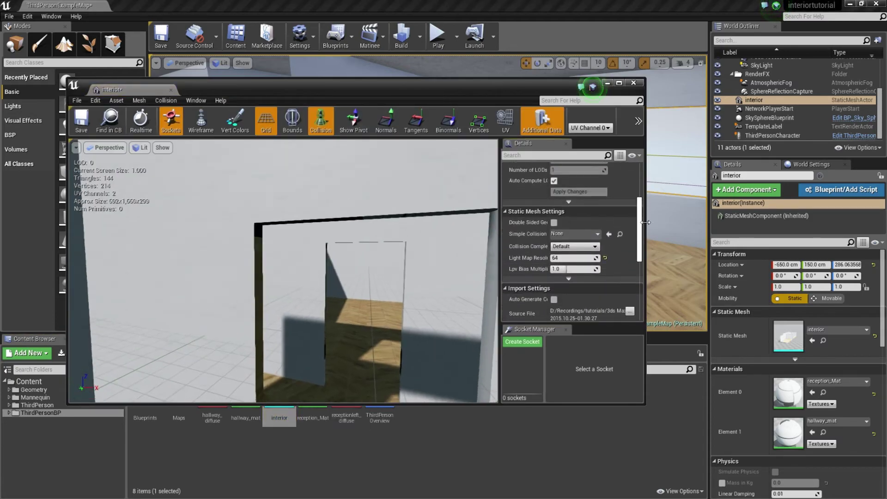
scroll(639, 208, down, 3)
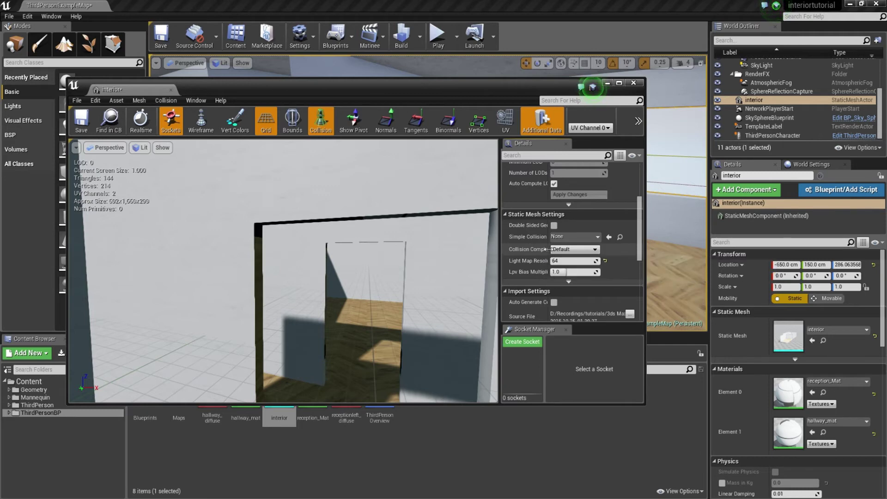
drag(558, 255, 581, 257)
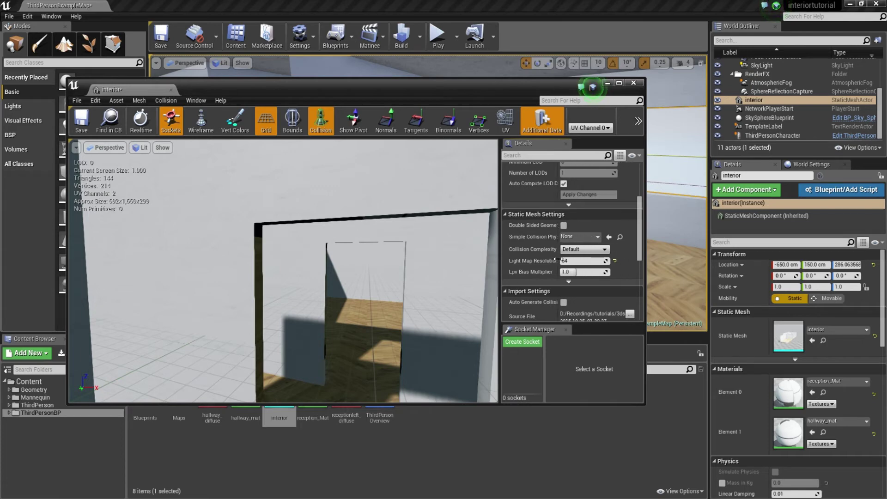
click(582, 250)
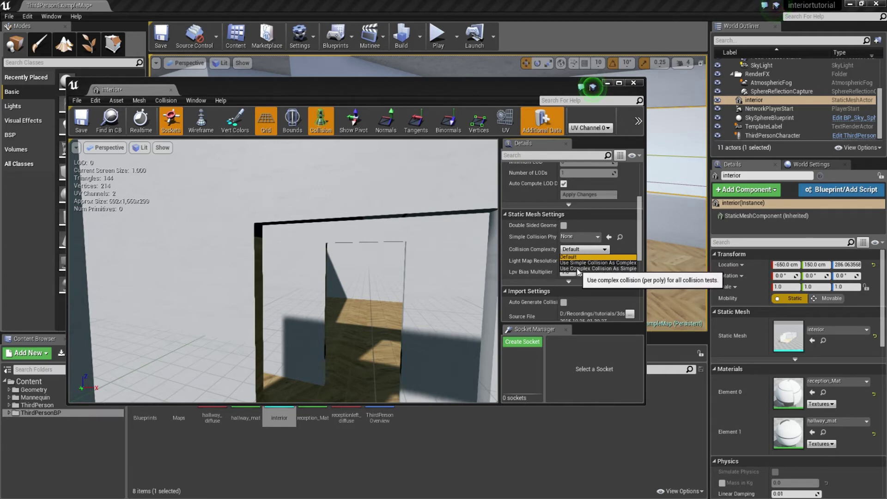
click(577, 269)
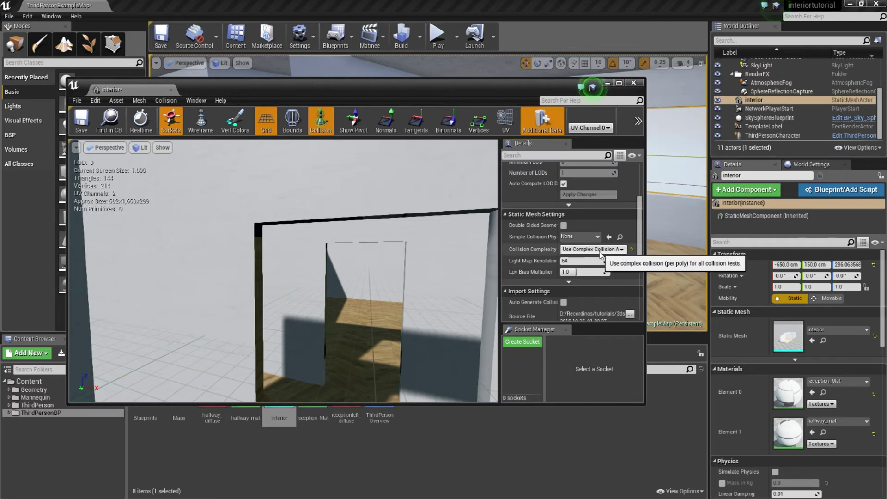
right_drag(283, 270, 436, 245)
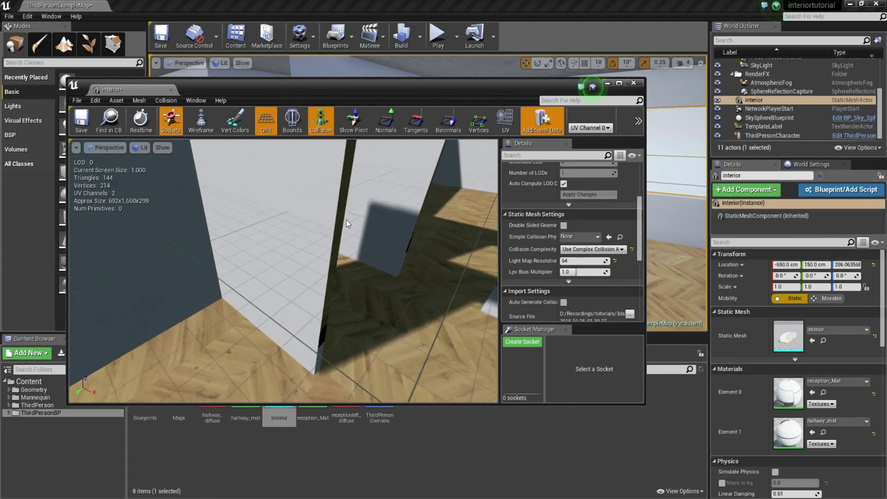
click(82, 126)
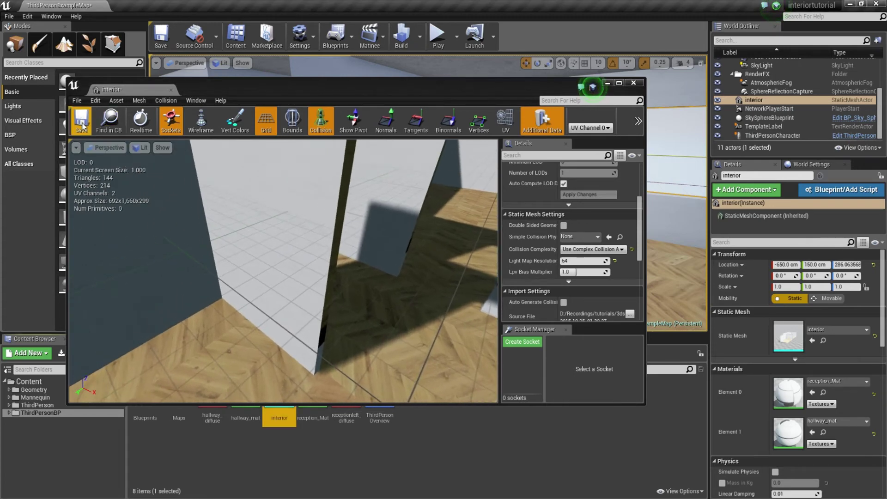
click(634, 84)
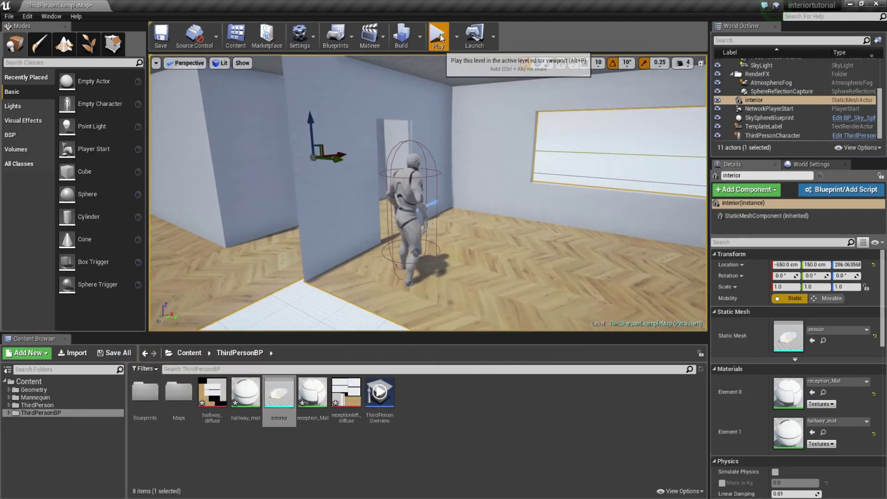
- Play the level, run the character through the doorways, hallway and rooms to test collision, and stop the play session
click(438, 36)
key(w)
key(w)
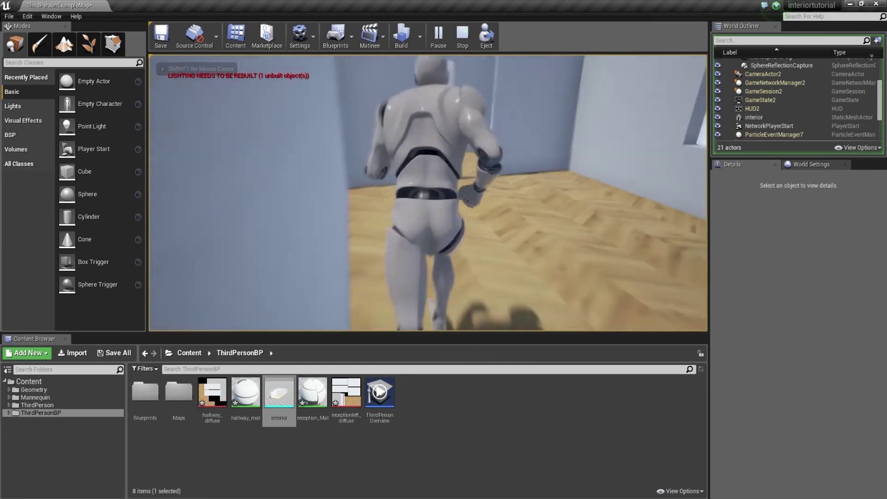
key(w)
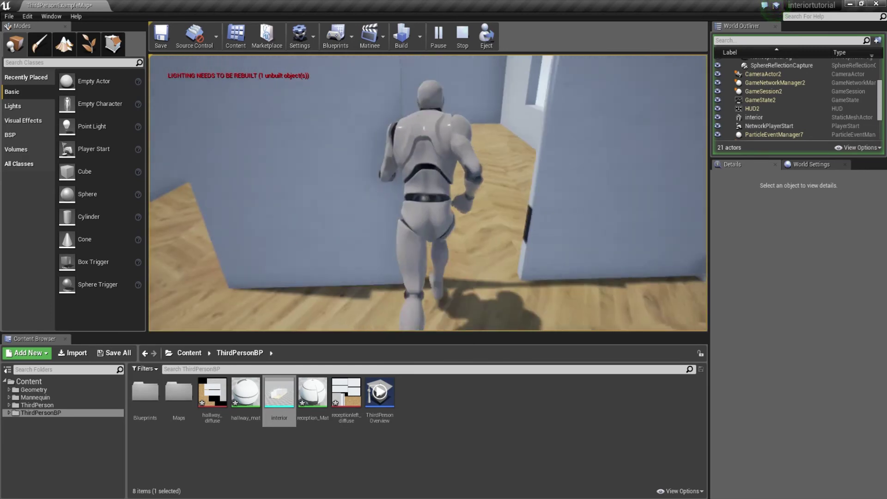
key(w)
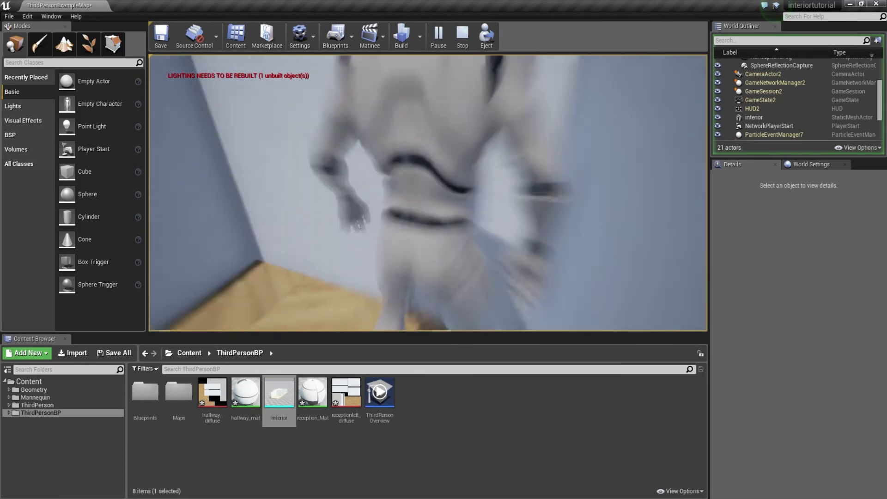
key(w)
key(w)
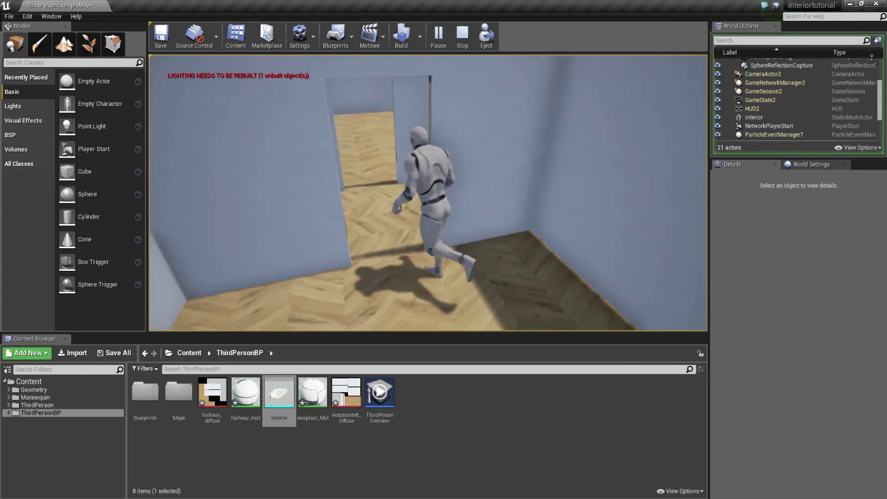
key(w)
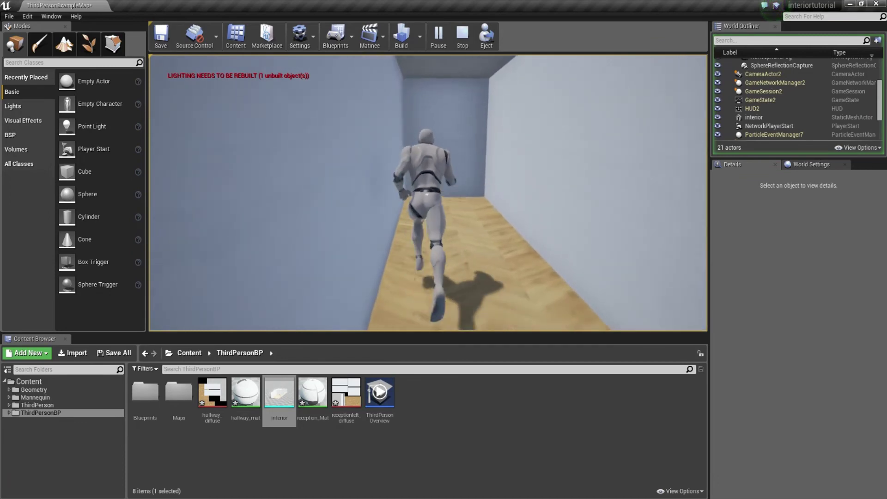
key(w)
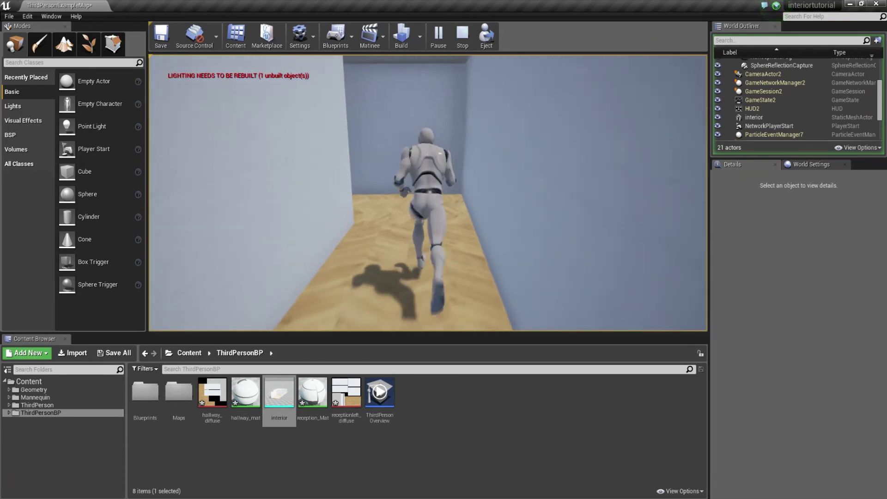
key(w)
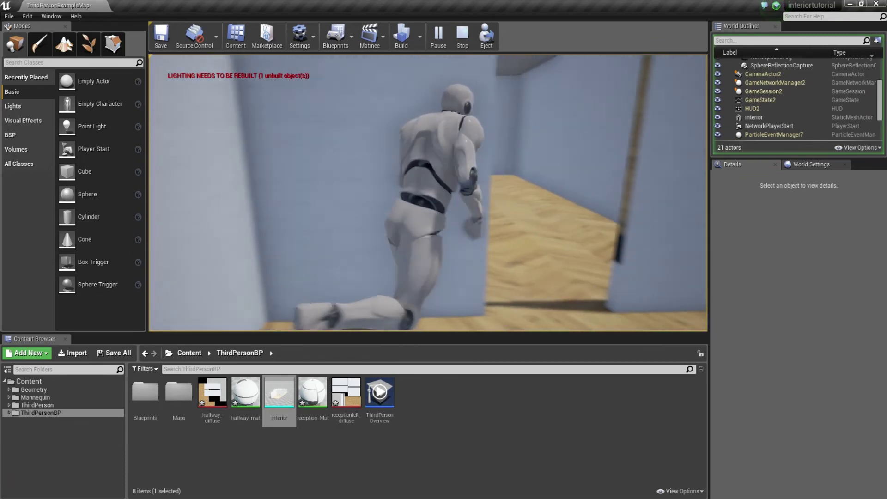
key(w)
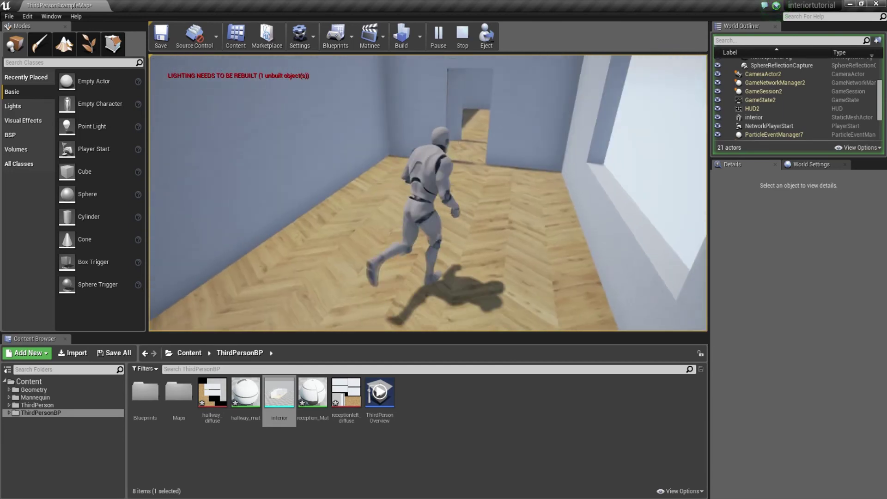
key(Escape)
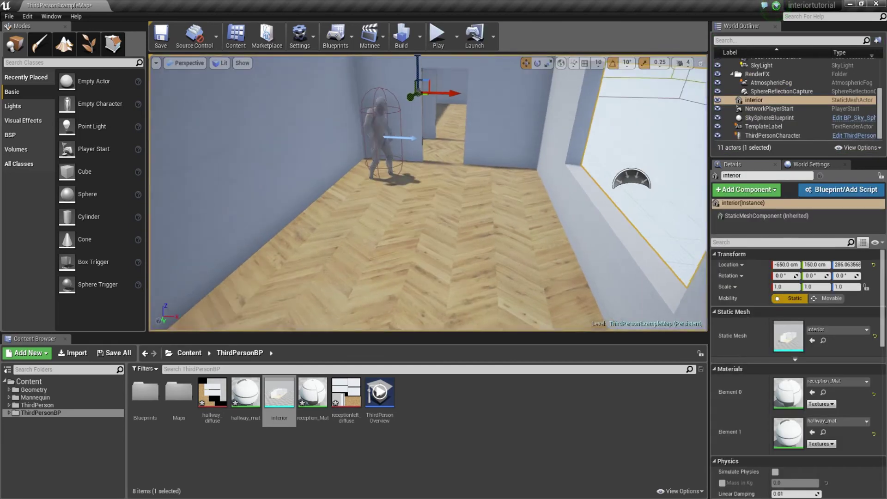
- Inspect the interior mesh's walls and ceiling from outside, above and inside the room
key(s)
right_drag(428, 192, 600, 194)
key(a)
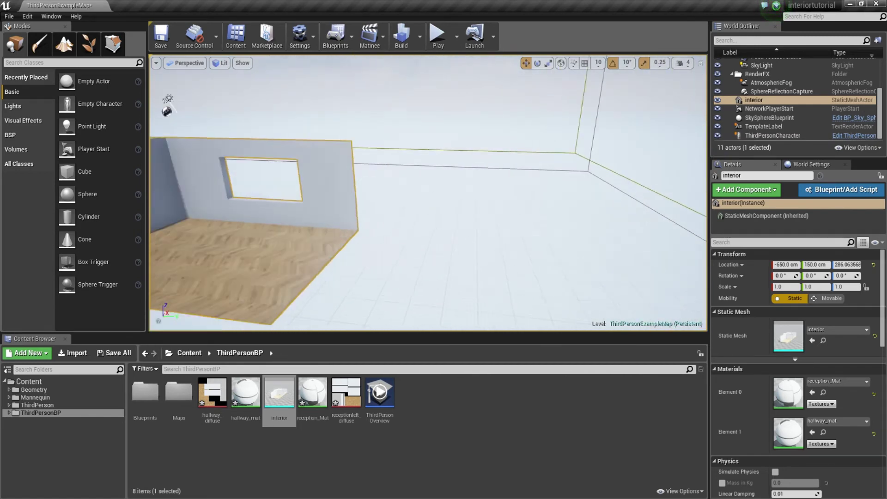
key(f)
middle_drag(457, 192, 473, 171)
drag(473, 171, 480, 143)
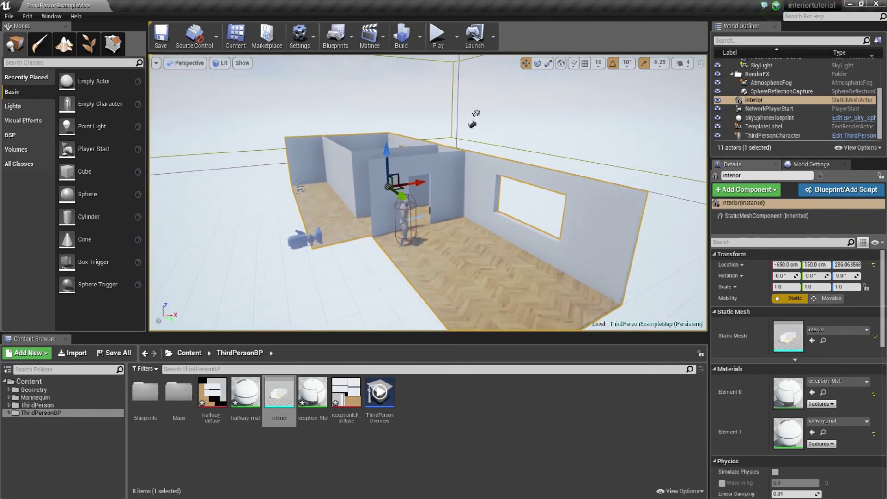
middle_drag(480, 143, 494, 171)
drag(494, 171, 497, 129)
right_drag(406, 194, 337, 117)
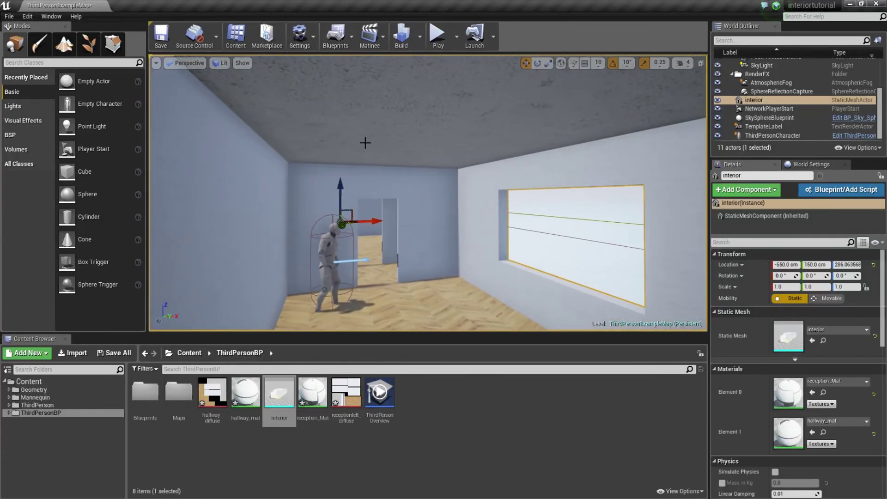
right_drag(434, 208, 436, 254)
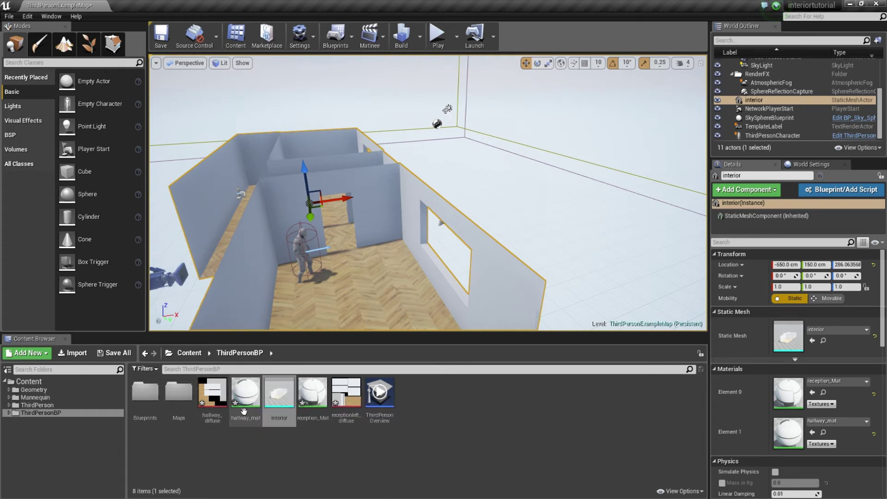
- Make the hallway_mat material two-sided, save it and close its editor
double_click(247, 400)
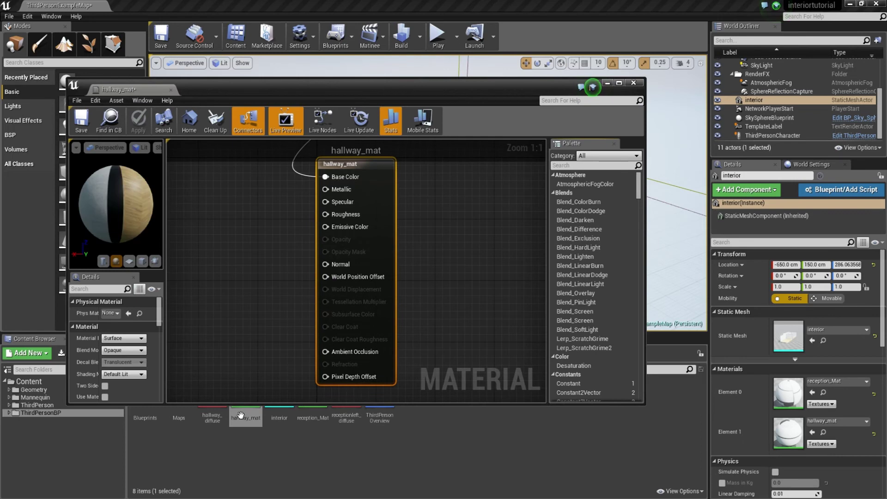
right_drag(242, 280, 236, 329)
scroll(263, 295, down, 4)
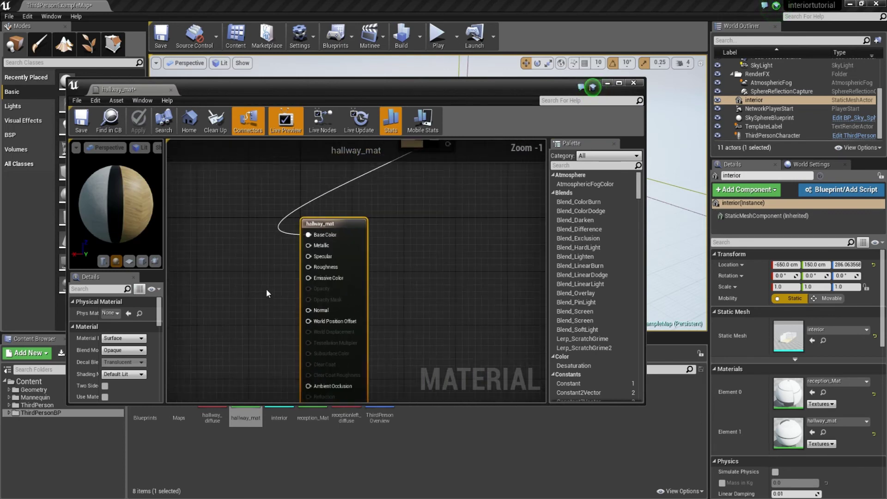
scroll(272, 261, up, 4)
scroll(164, 323, down, 5)
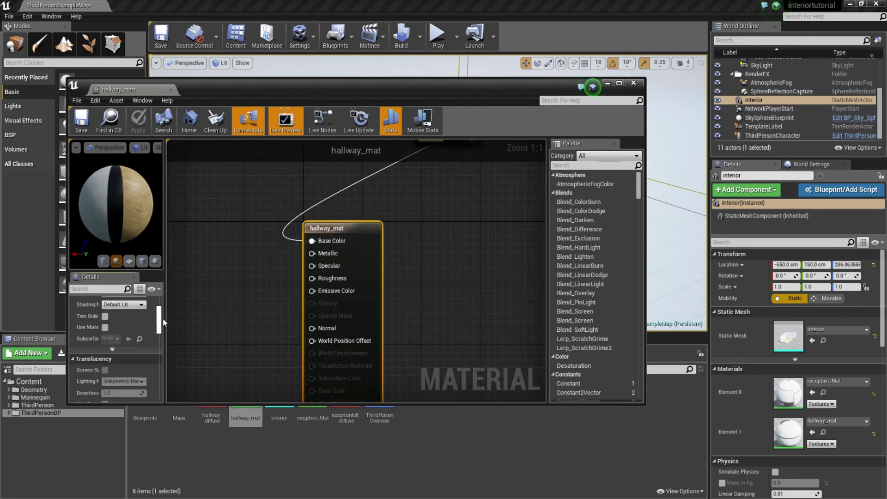
scroll(161, 327, up, 5)
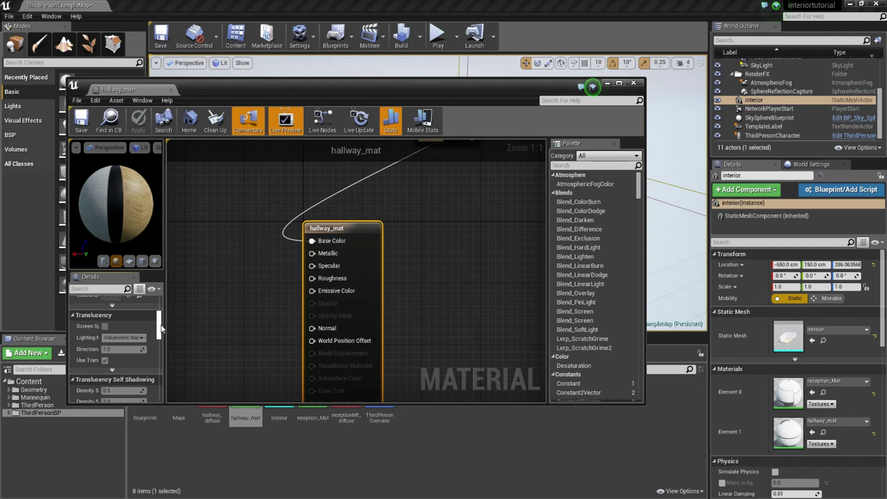
click(105, 361)
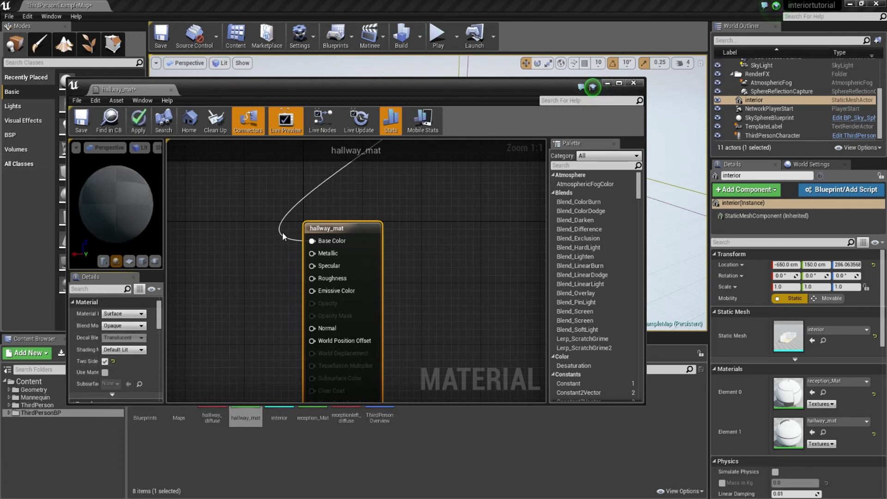
click(80, 122)
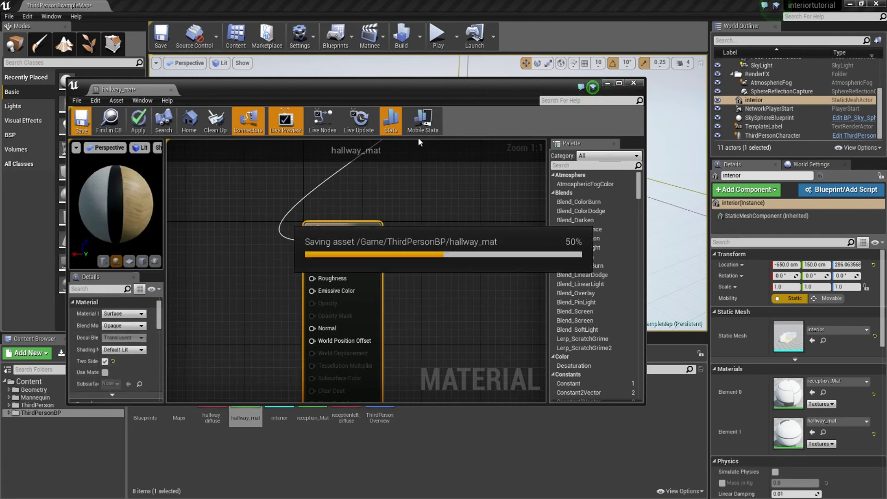
click(633, 82)
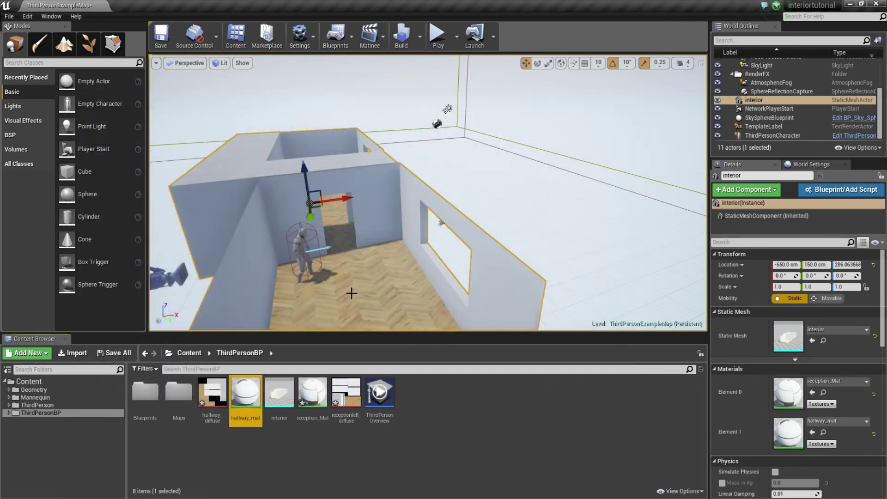
- Make the reception_Mat material two-sided and close its editor
double_click(313, 390)
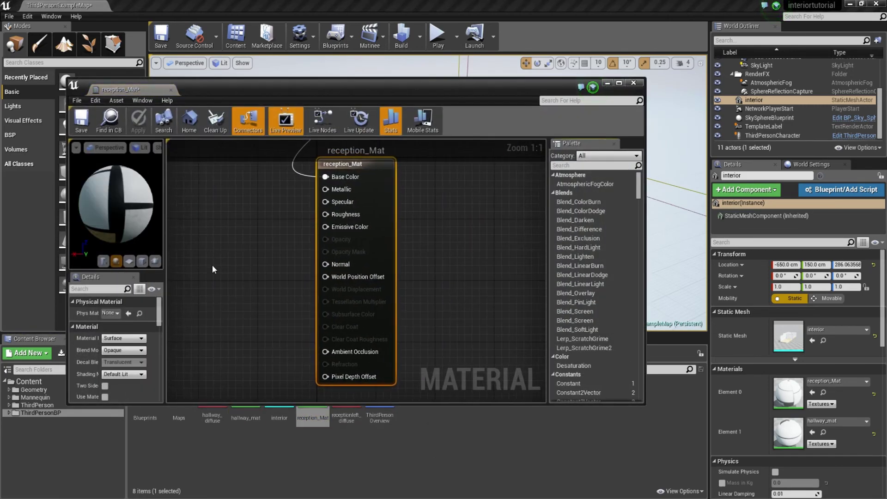
drag(160, 308, 153, 318)
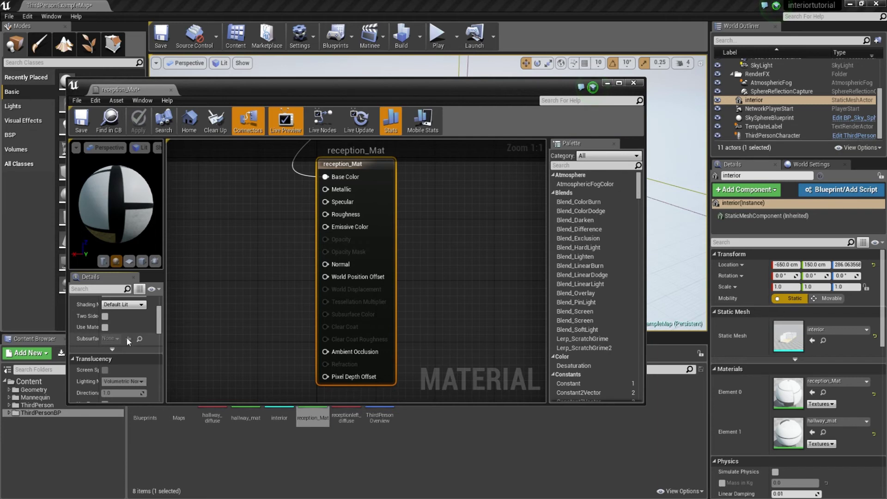
click(105, 316)
click(633, 83)
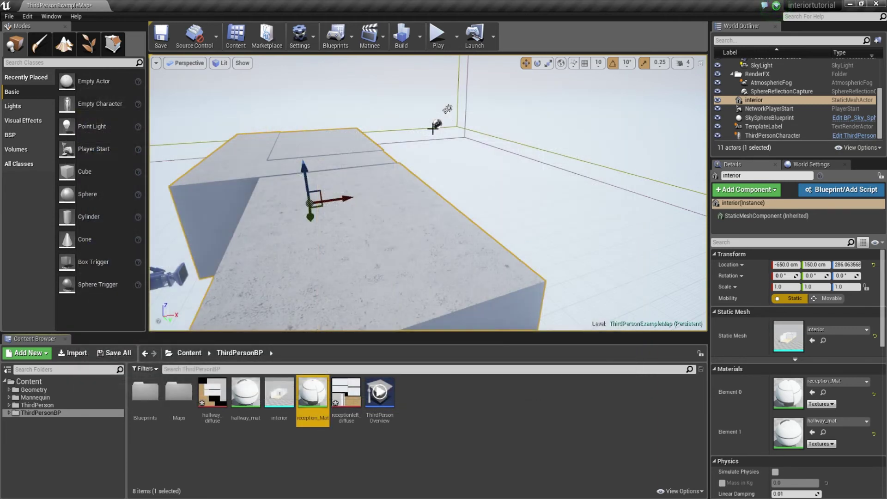
- Build the level and its lighting, and view the room around the character
right_drag(324, 278, 377, 217)
click(401, 37)
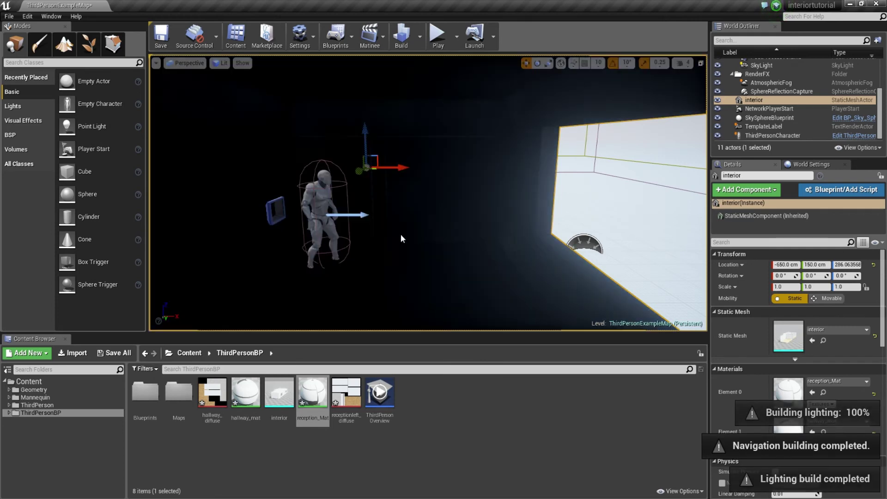
right_drag(400, 233, 435, 265)
- Rotate the directional Light Source to about -23° in Y and -155° in Z so sunlight enters the window, and check the room's floor
right_drag(369, 240, 452, 161)
click(508, 95)
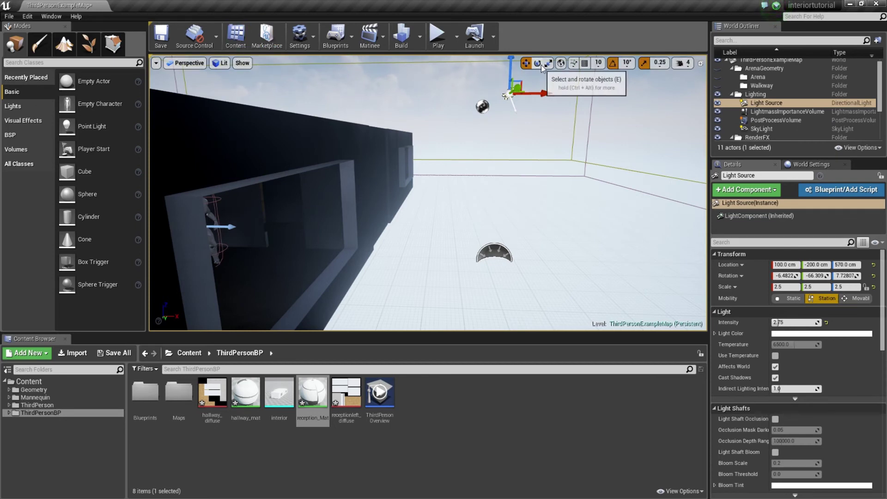
drag(492, 140, 469, 164)
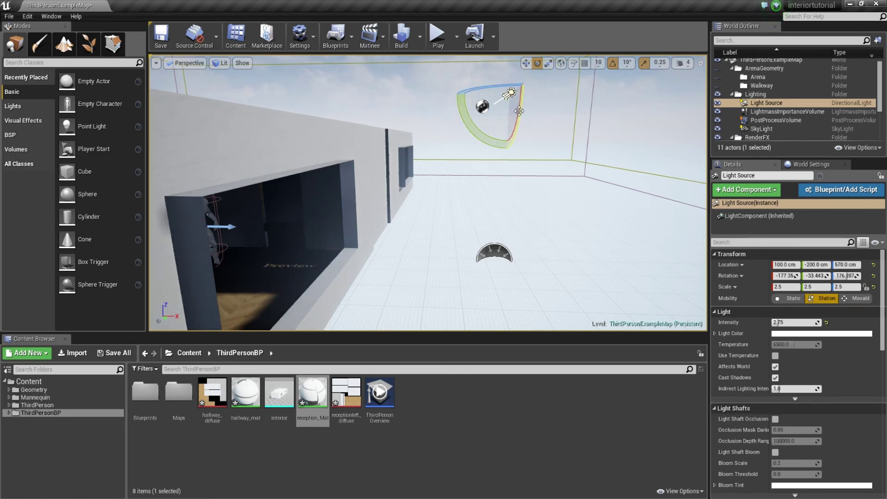
drag(522, 84, 513, 152)
right_drag(358, 153, 383, 173)
key(w)
key(w)
right_drag(305, 157, 308, 157)
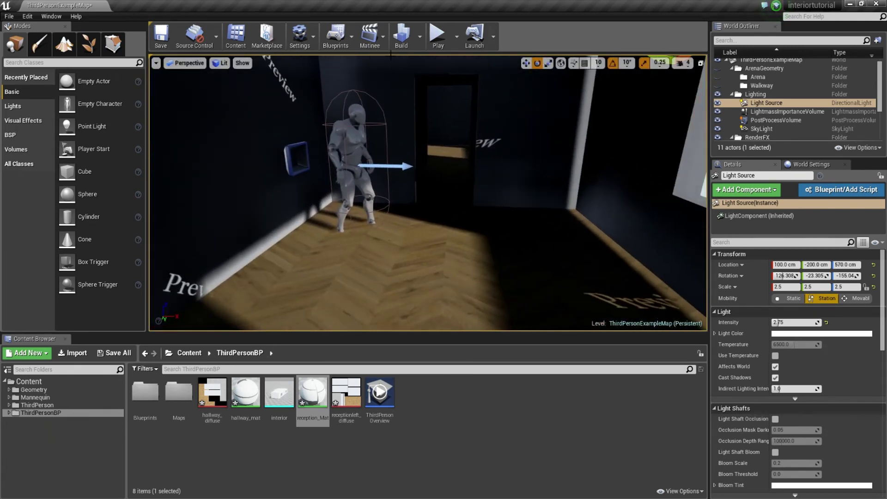
- Rebuild the level and its lighting with the Light Source's new rotation
click(401, 35)
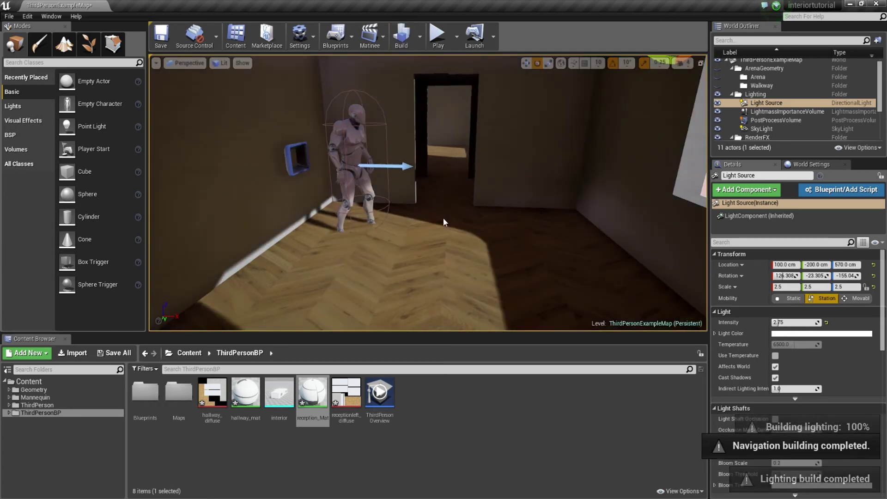
right_drag(443, 218, 434, 233)
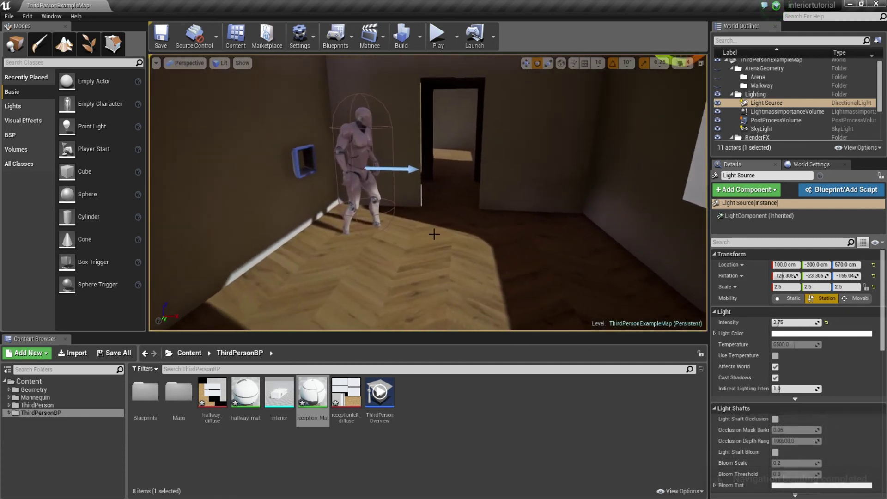
- Play the level and run the character around the sunlit room to check the built lighting
click(436, 36)
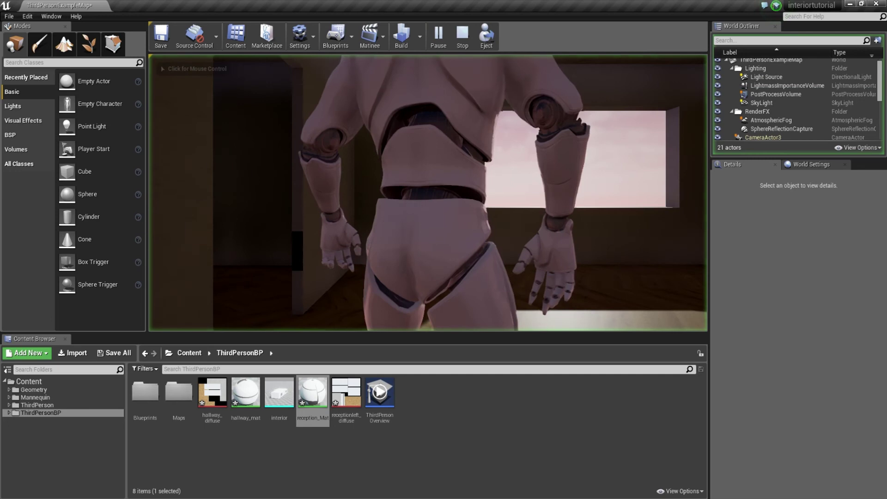
click(428, 192)
key(w)
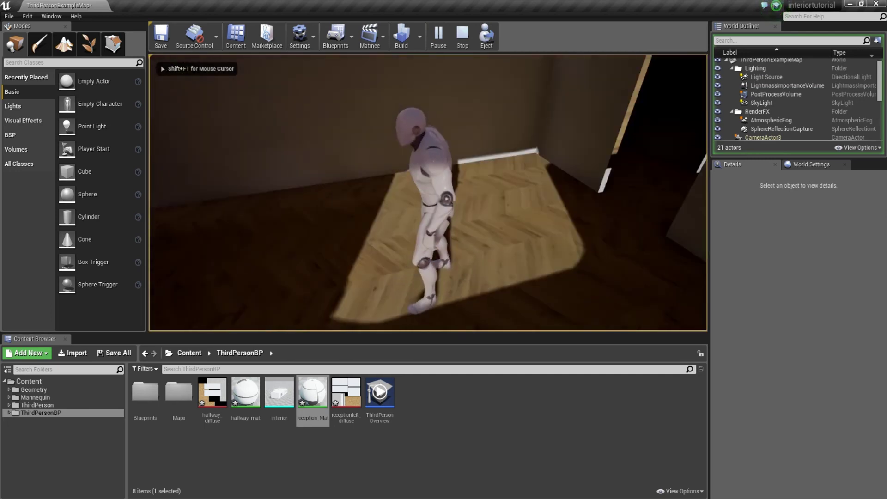
key(w)
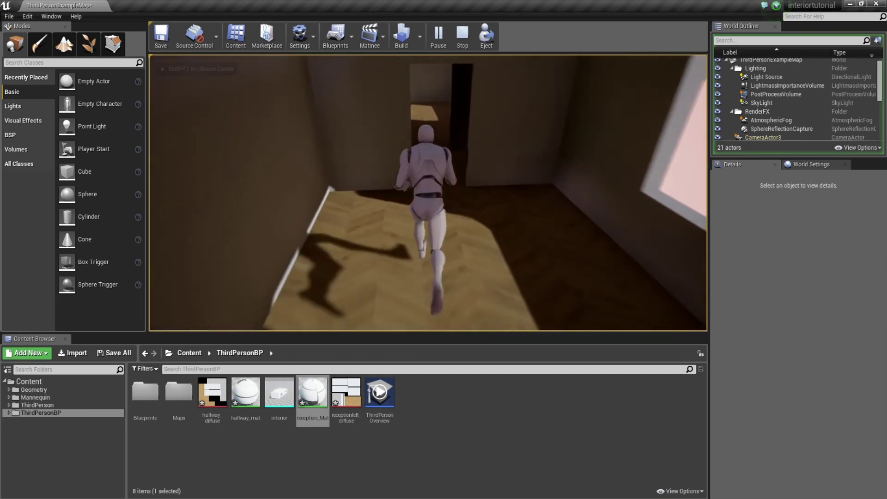
key(s)
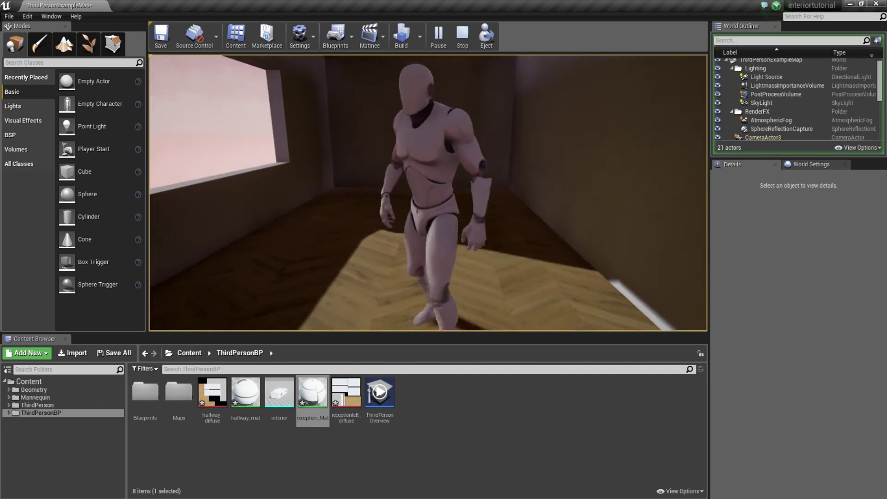
key(w)
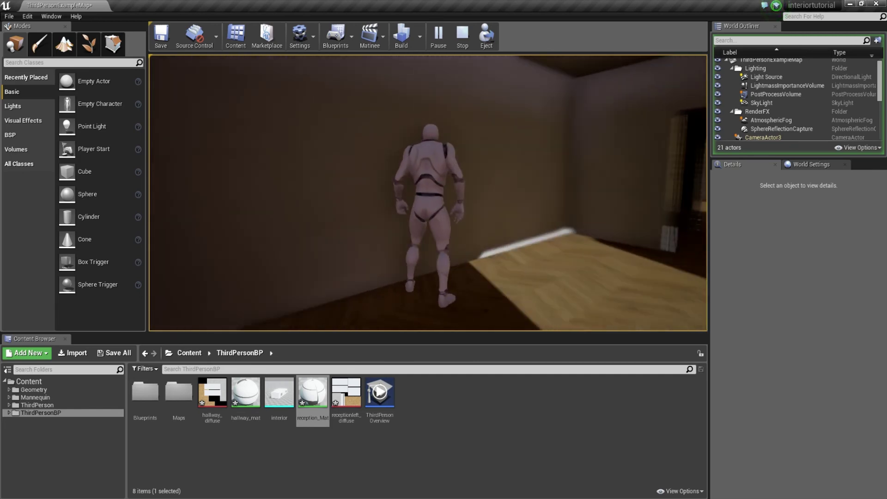
key(w)
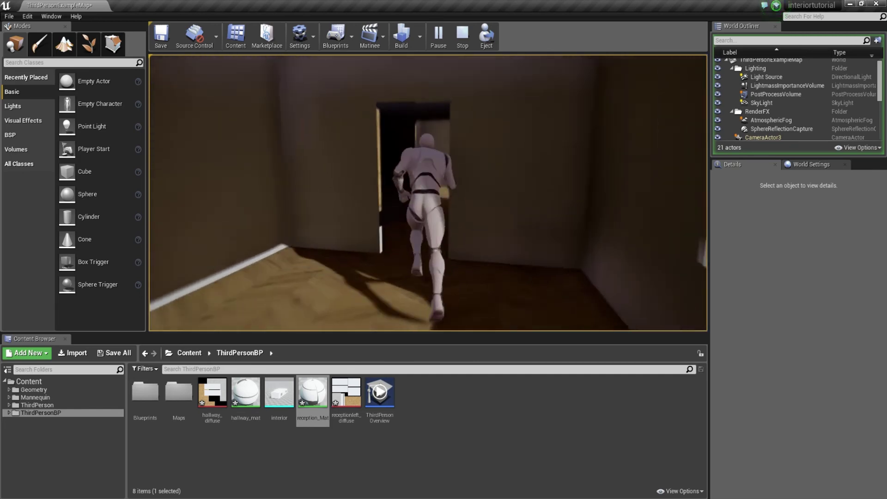
- Run the character through the doorway and the dark hallway into the adjoining room, examining the light in each space
key(w)
key(w)
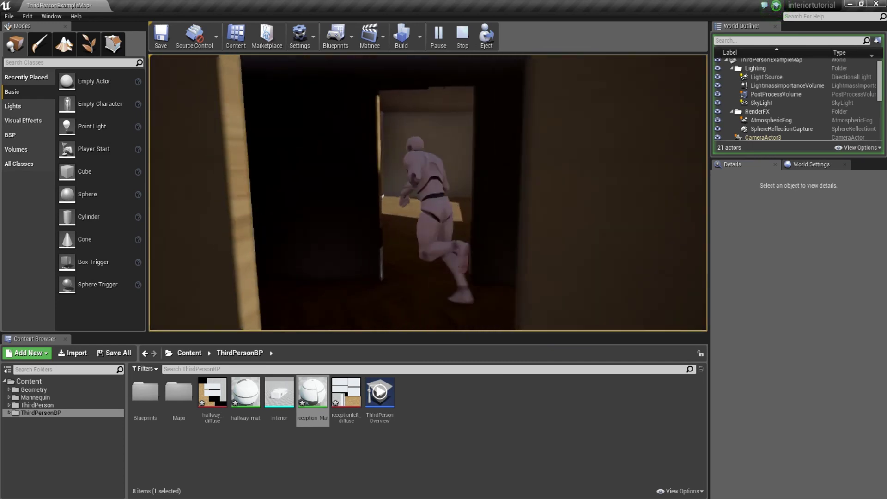
key(w)
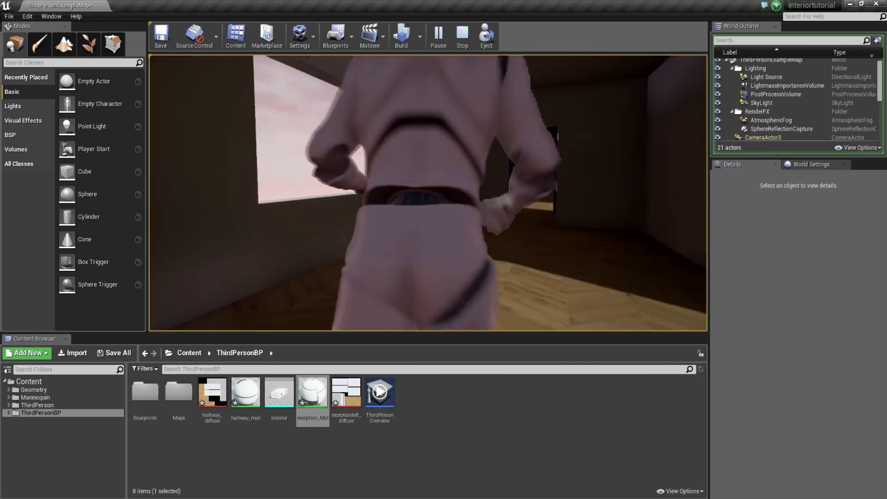
key(w)
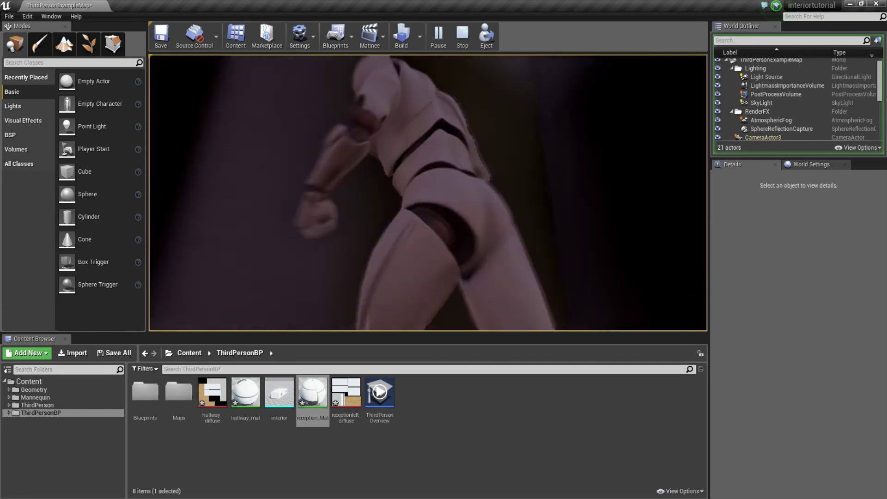
key(s)
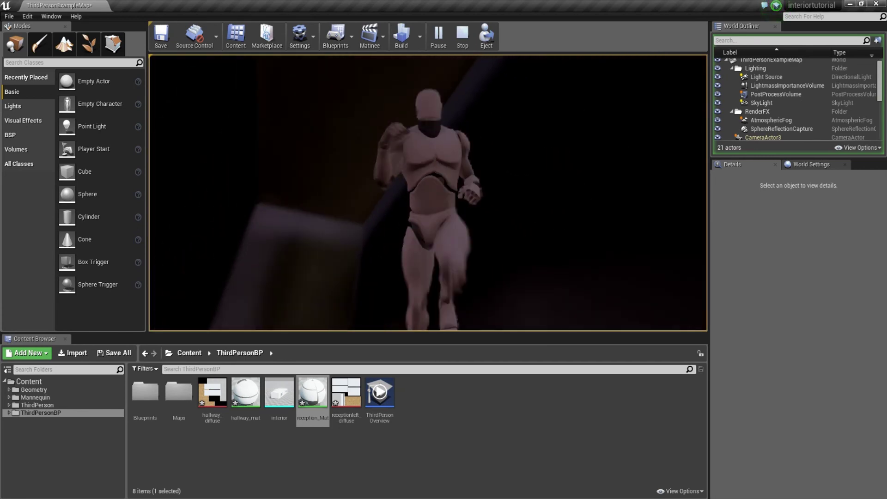
key(w)
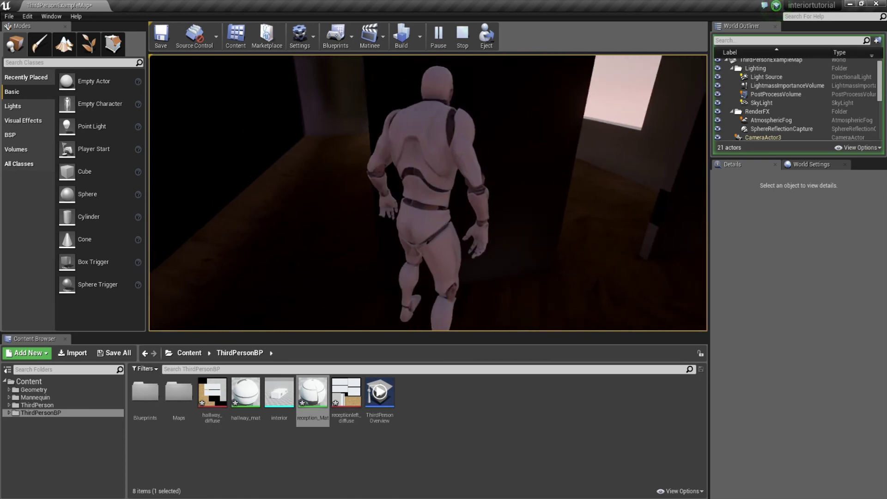
key(w)
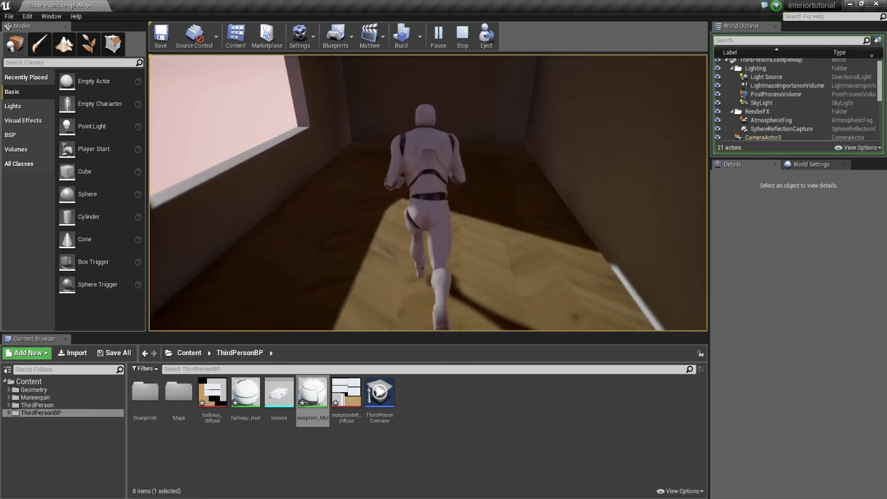
- Run the character past the large window and across the sunlit floor to check the room's brightness
key(w)
key(d)
key(w)
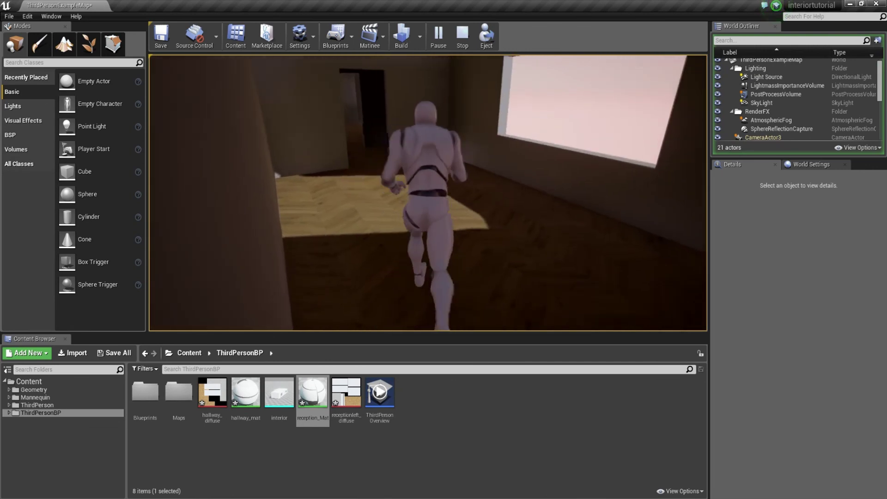
key(d)
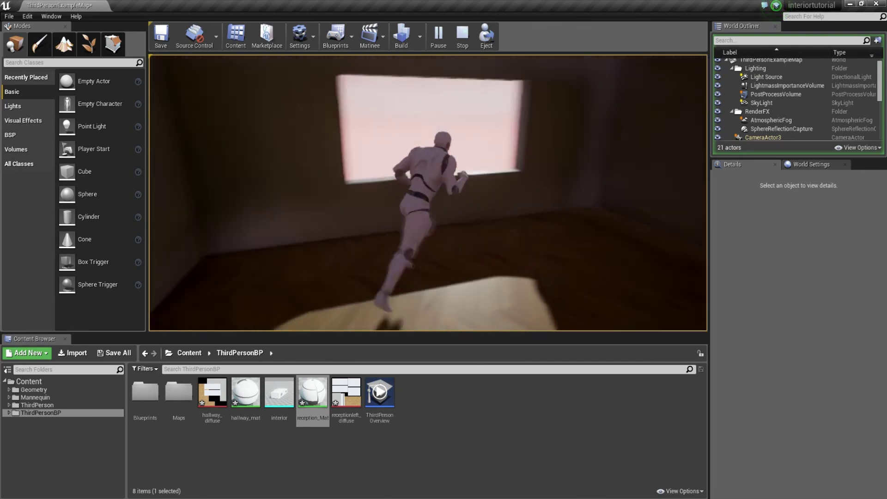
key(w)
key(s)
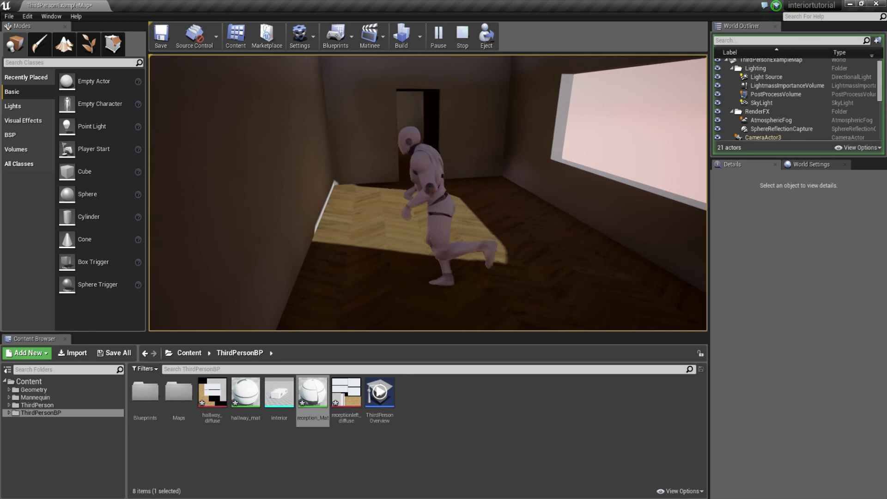
key(w)
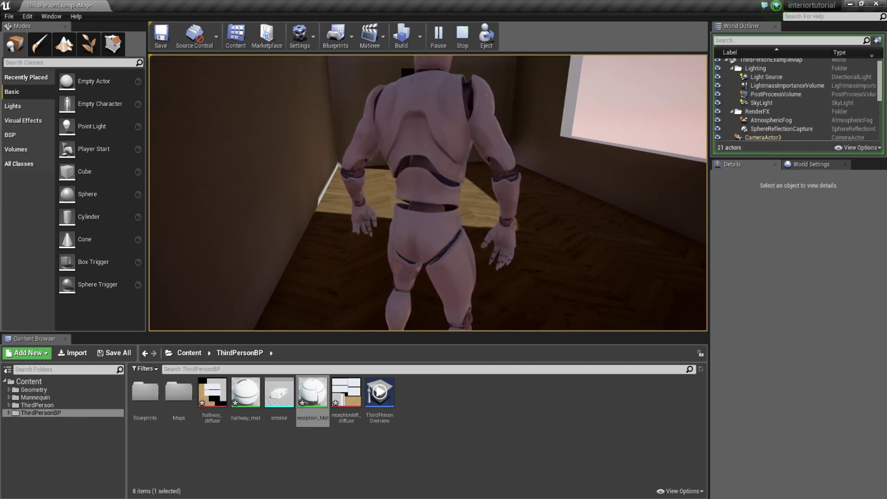
- Run the character through the unlit hallway again and into the room beyond to compare their lighting
key(w)
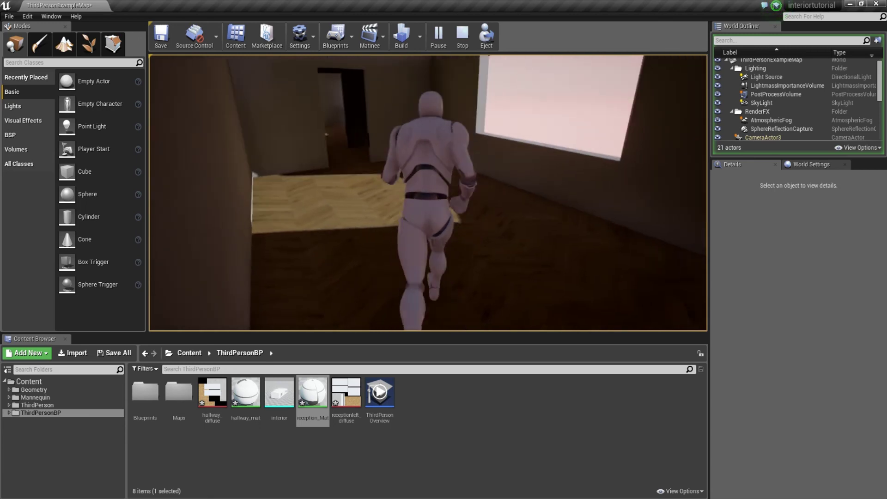
key(w)
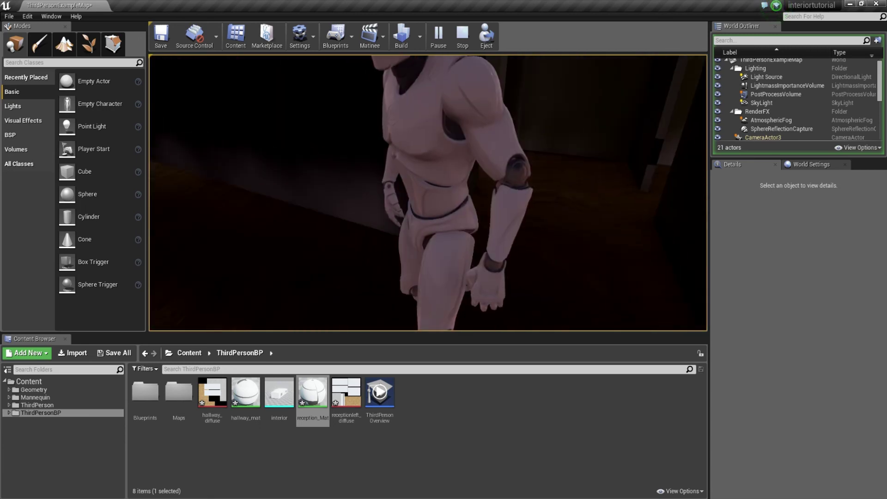
key(w)
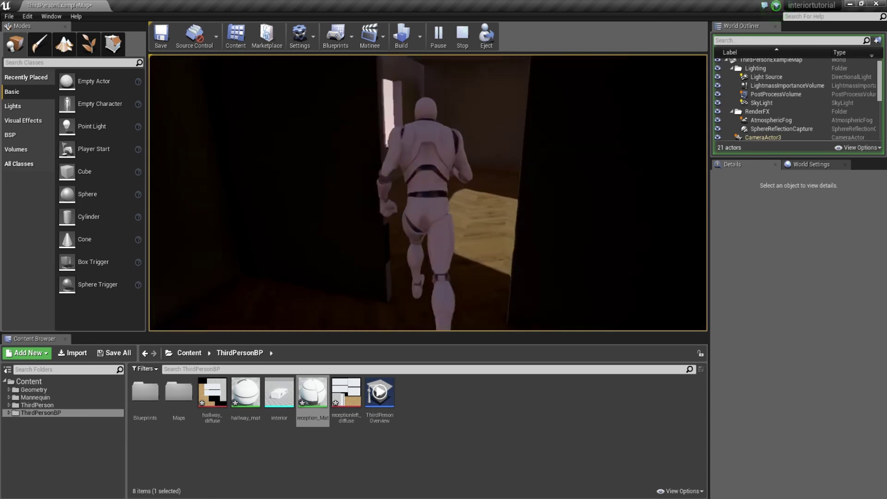
key(d)
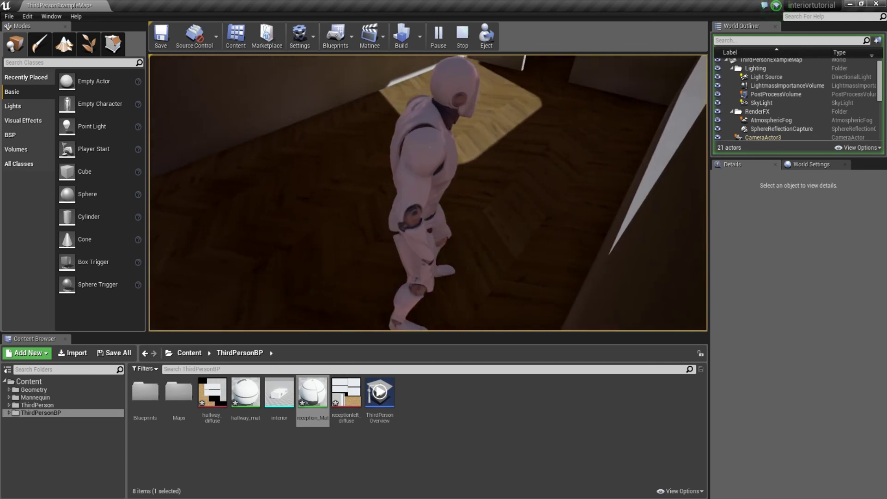
key(w)
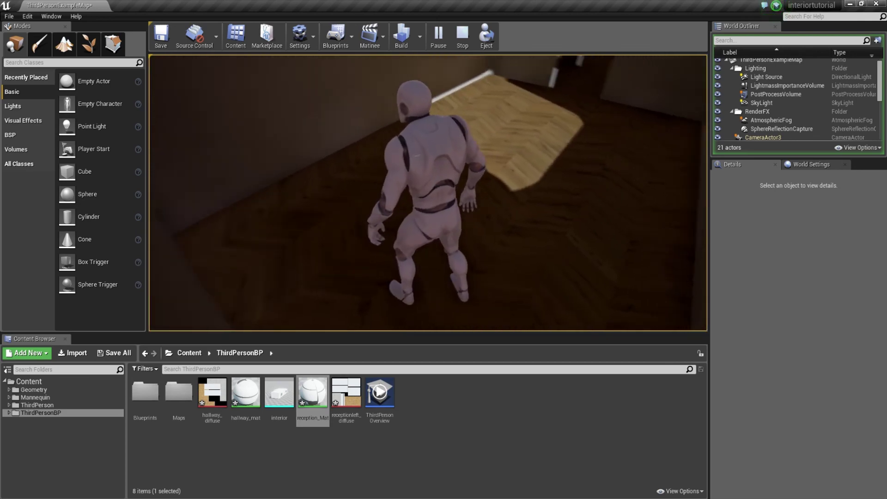
- Examine the sunlight patch and shadows on the wooden floor around the character, and end the play session
key(w)
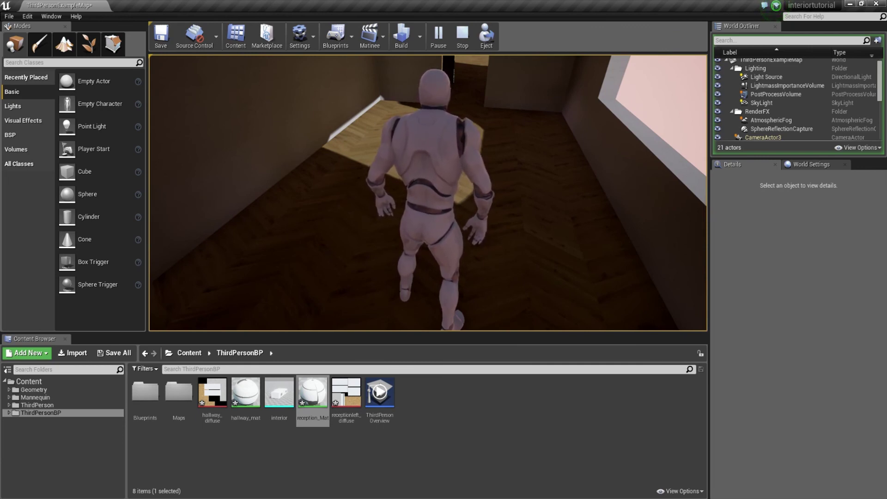
key(w)
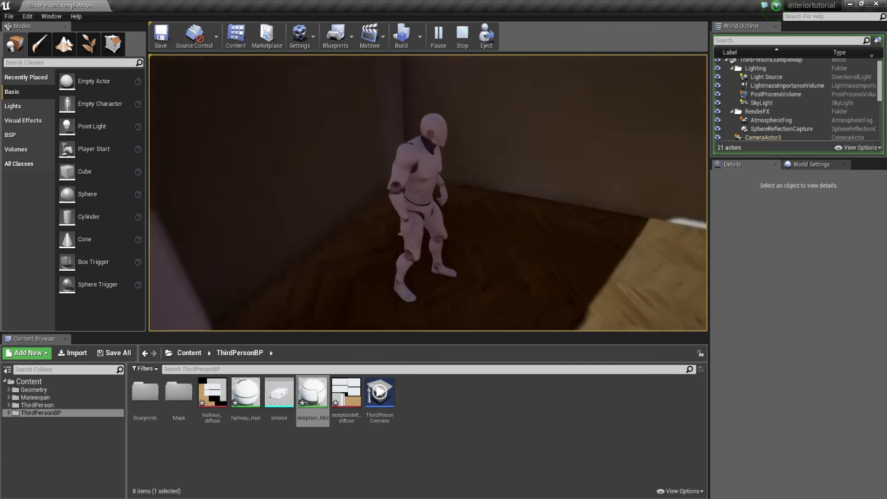
key(w)
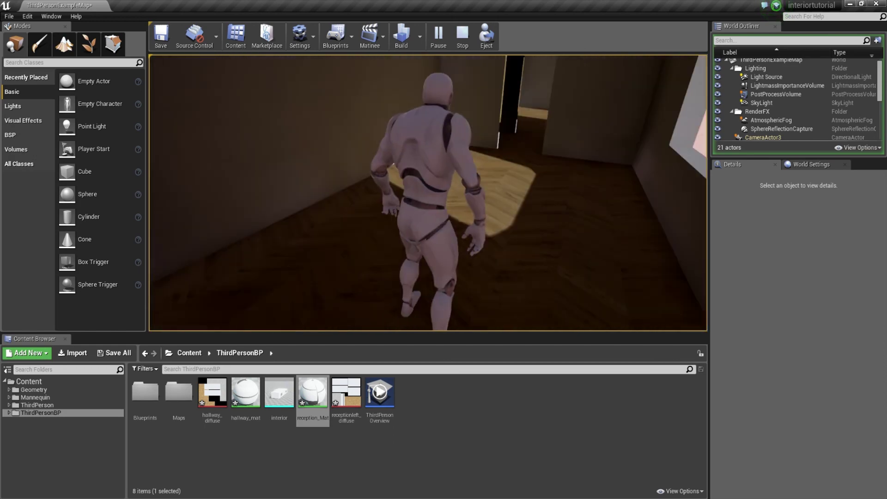
key(w)
key(s)
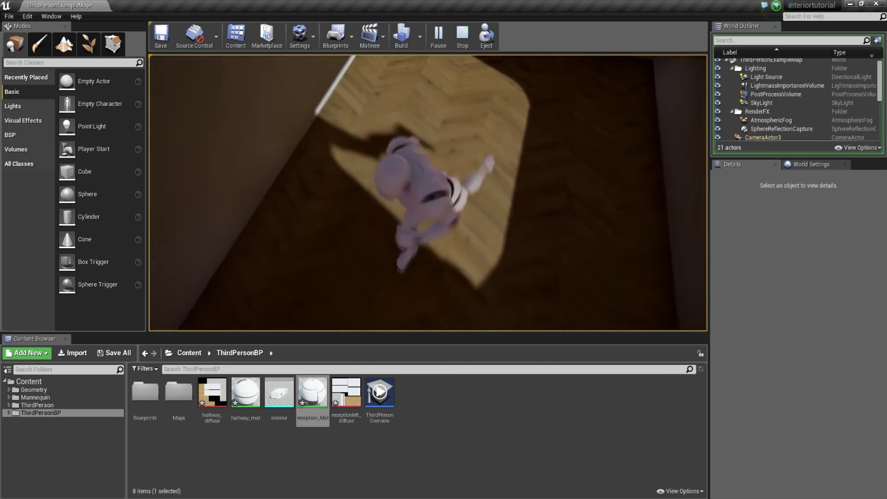
key(w)
key(w)
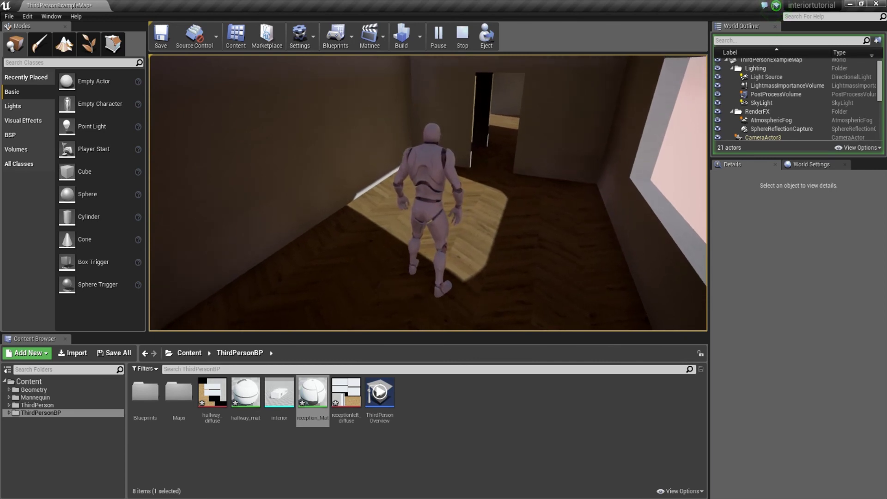
key(w)
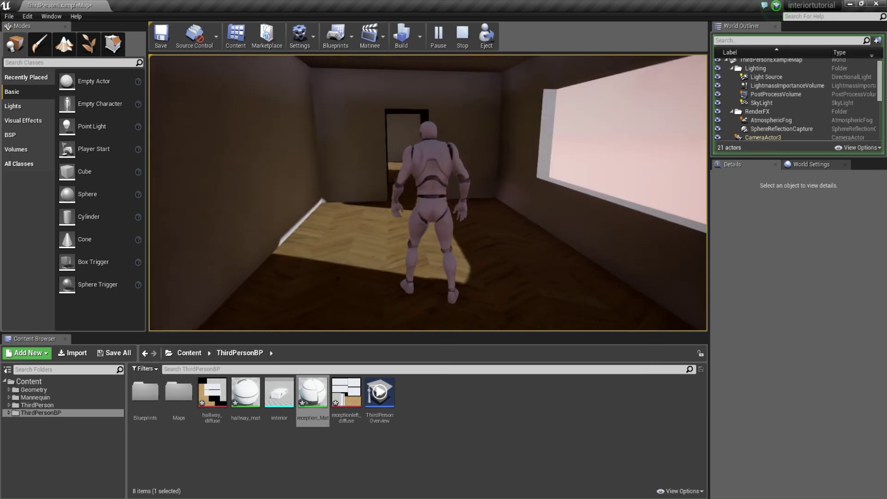
key(w)
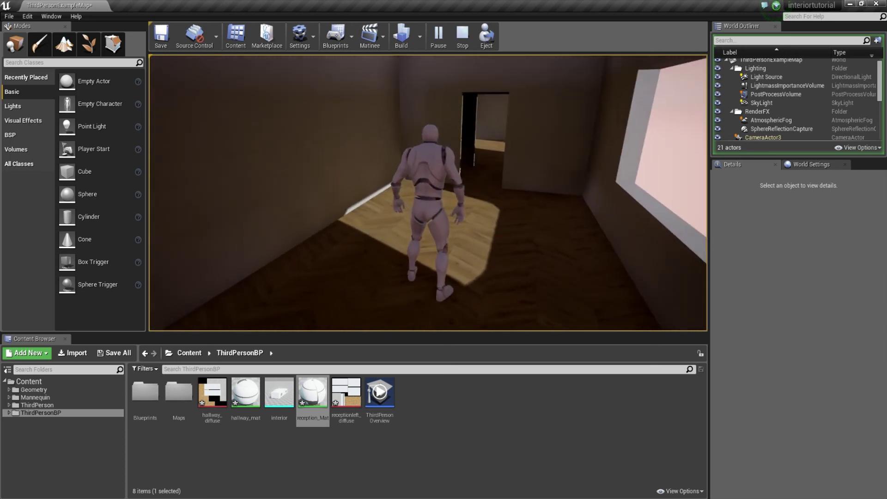
key(w)
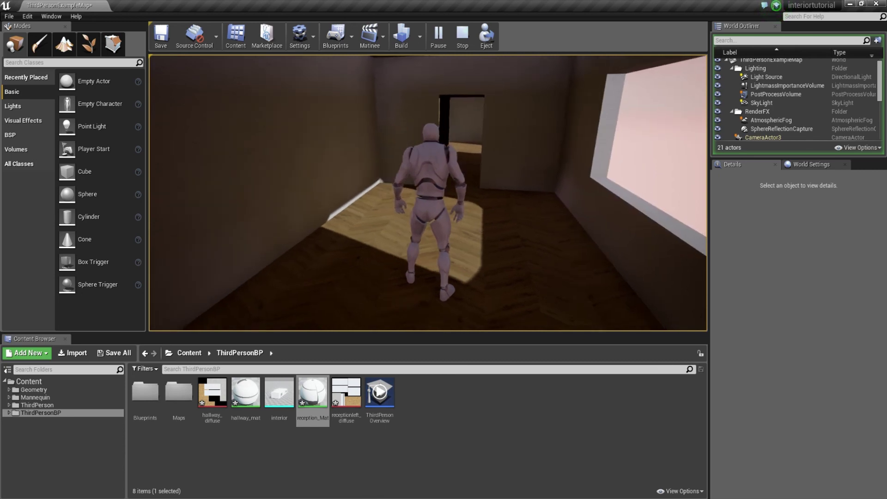
key(Escape)
- Select the interior mesh and examine the room's walls, window and sunlit floor in the maximized perspective view
right_drag(427, 192, 409, 126)
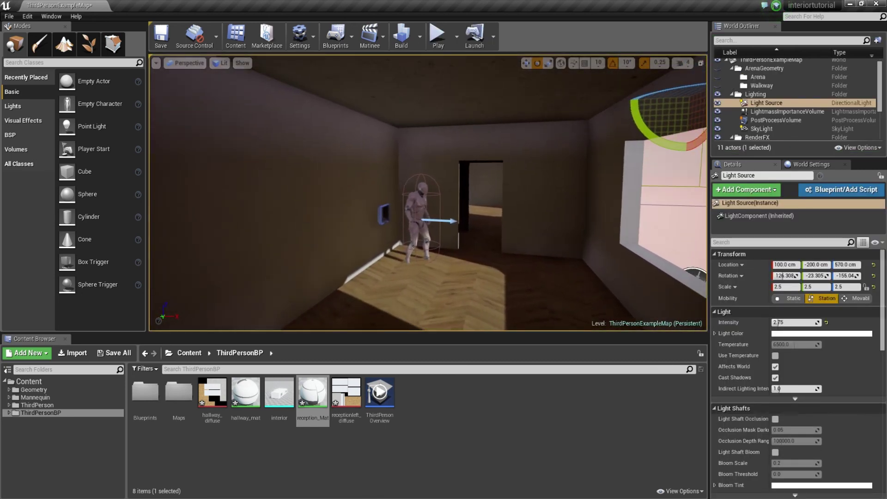
mouse_move(424, 178)
right_down()
mouse_move(399, 206)
mouse_move(462, 287)
mouse_move(427, 194)
mouse_move(424, 202)
mouse_move(557, 214)
mouse_move(497, 215)
mouse_move(615, 210)
mouse_move(448, 177)
mouse_move(409, 184)
right_up()
click(536, 146)
mouse_move(450, 110)
mouse_down()
mouse_move(434, 153)
mouse_move(454, 154)
mouse_move(464, 107)
mouse_up()
right_drag(660, 134, 625, 126)
click(700, 63)
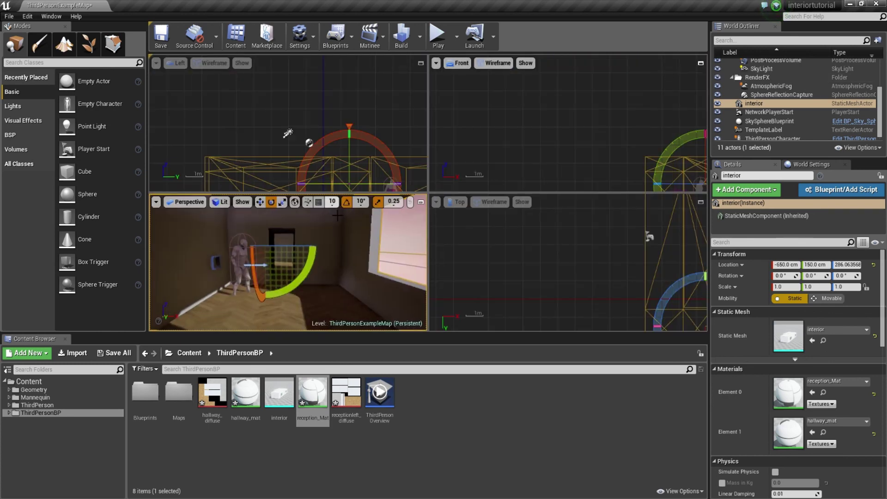
click(421, 203)
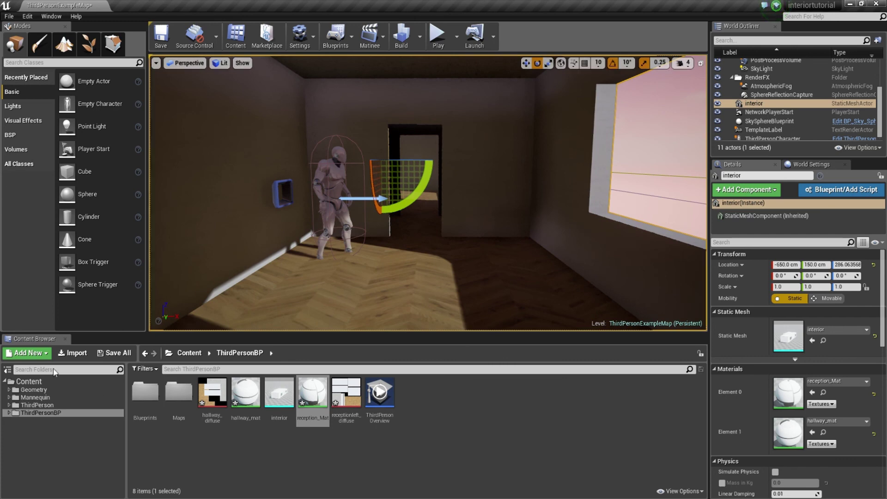
right_drag(425, 259, 382, 336)
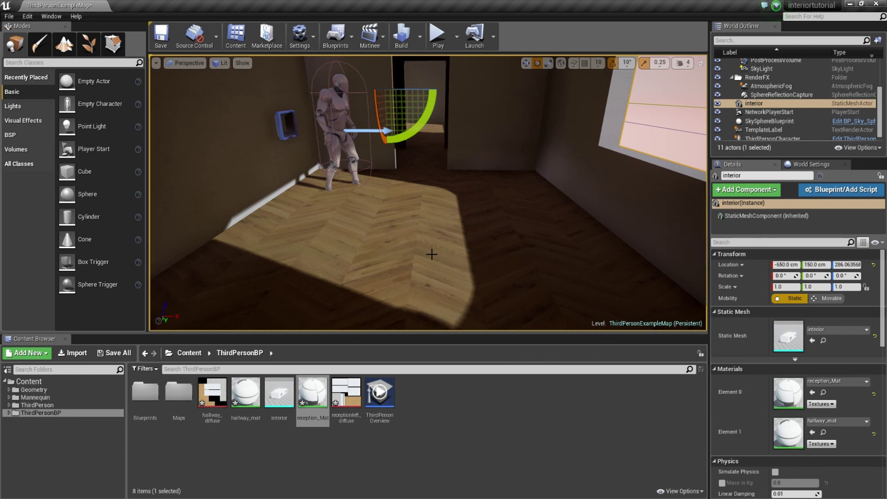
mouse_move(432, 254)
right_down()
mouse_move(460, 134)
mouse_move(411, 252)
mouse_move(423, 249)
right_up()
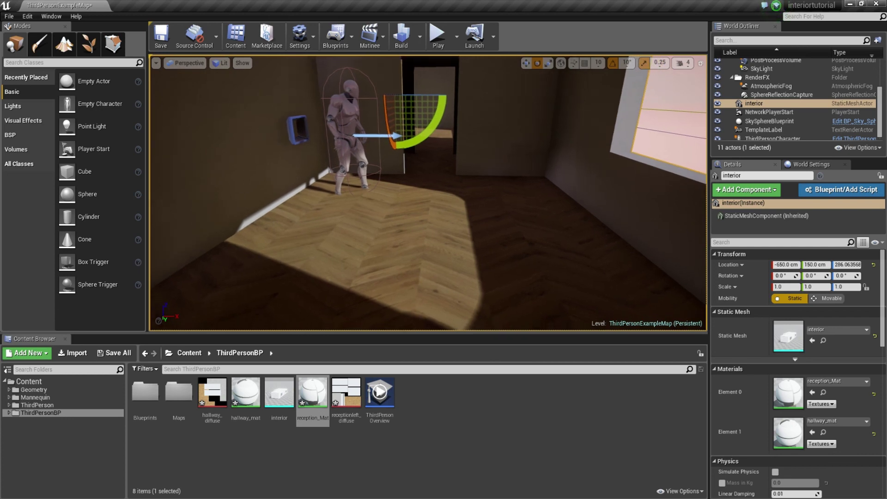